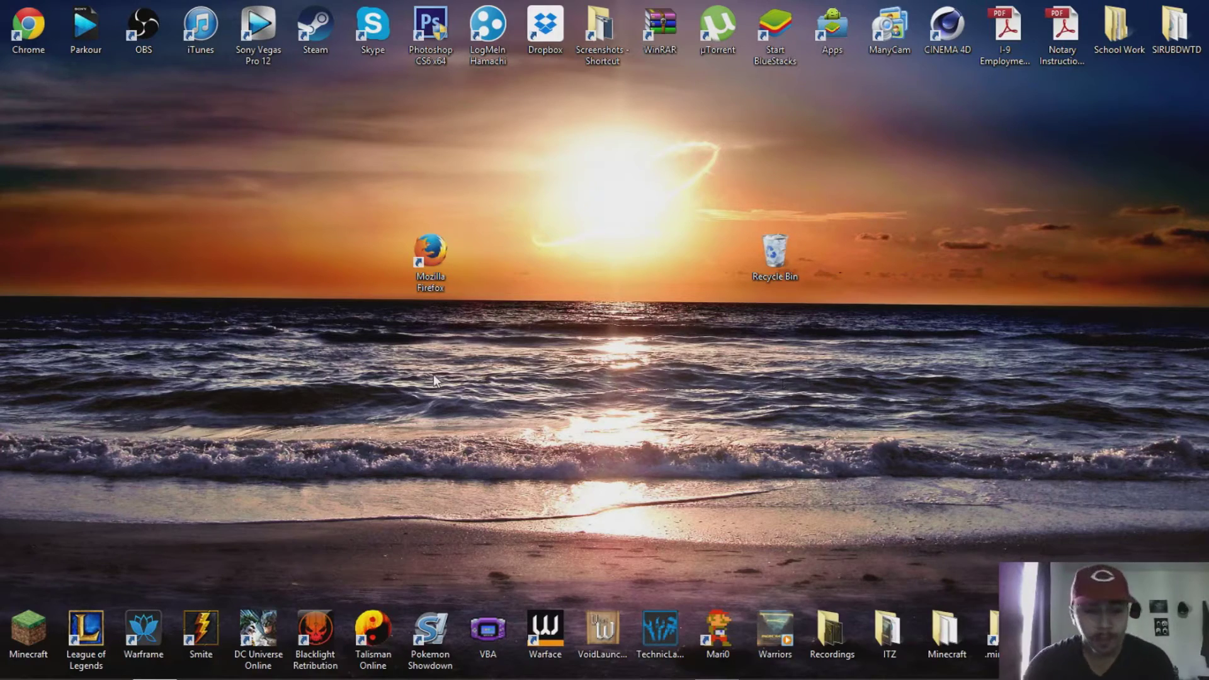
Step: Move the Smite shortcut onto the open desktop and back into the bottom row
left_click_drag(214, 641, 616, 188)
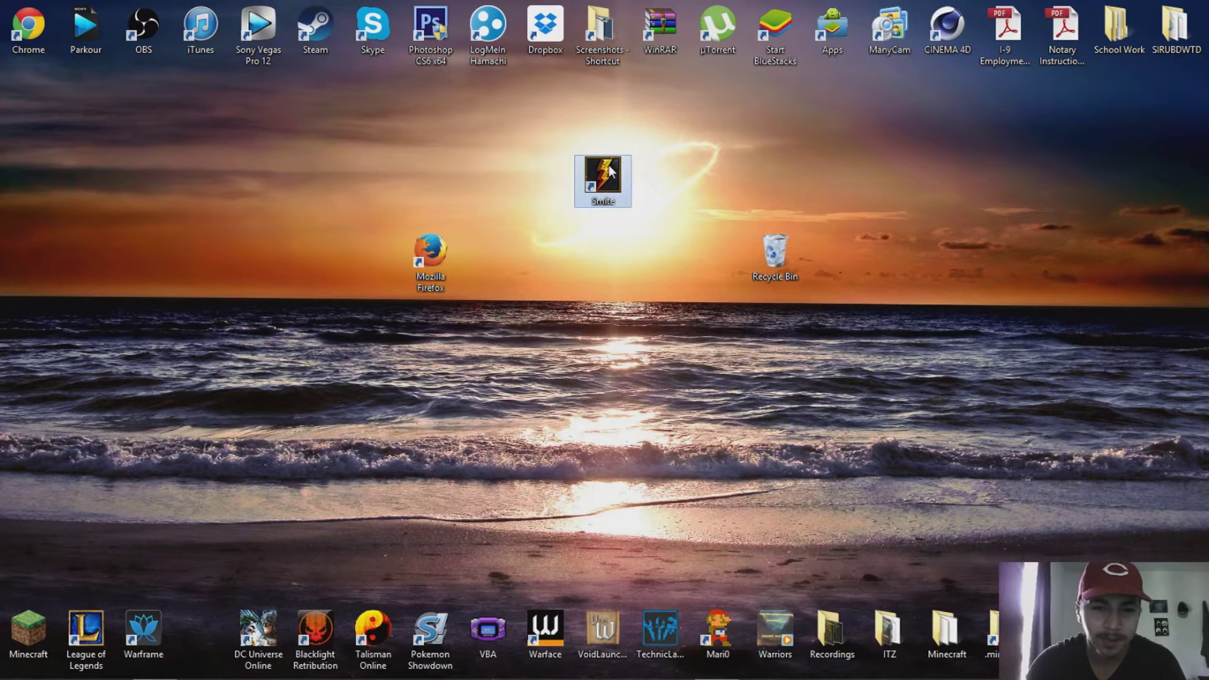
left_click_drag(609, 172, 208, 626)
left_click(260, 509)
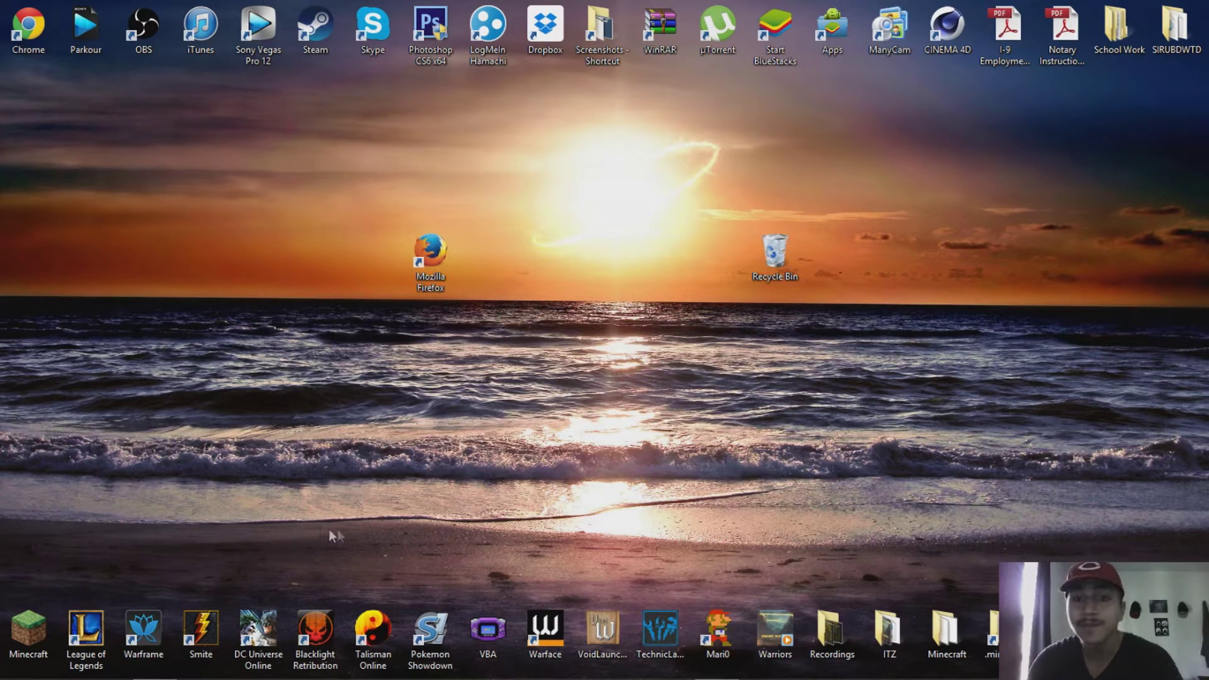
Step: Launch Firefox and search Google for 'smite icon'
double_click(432, 270)
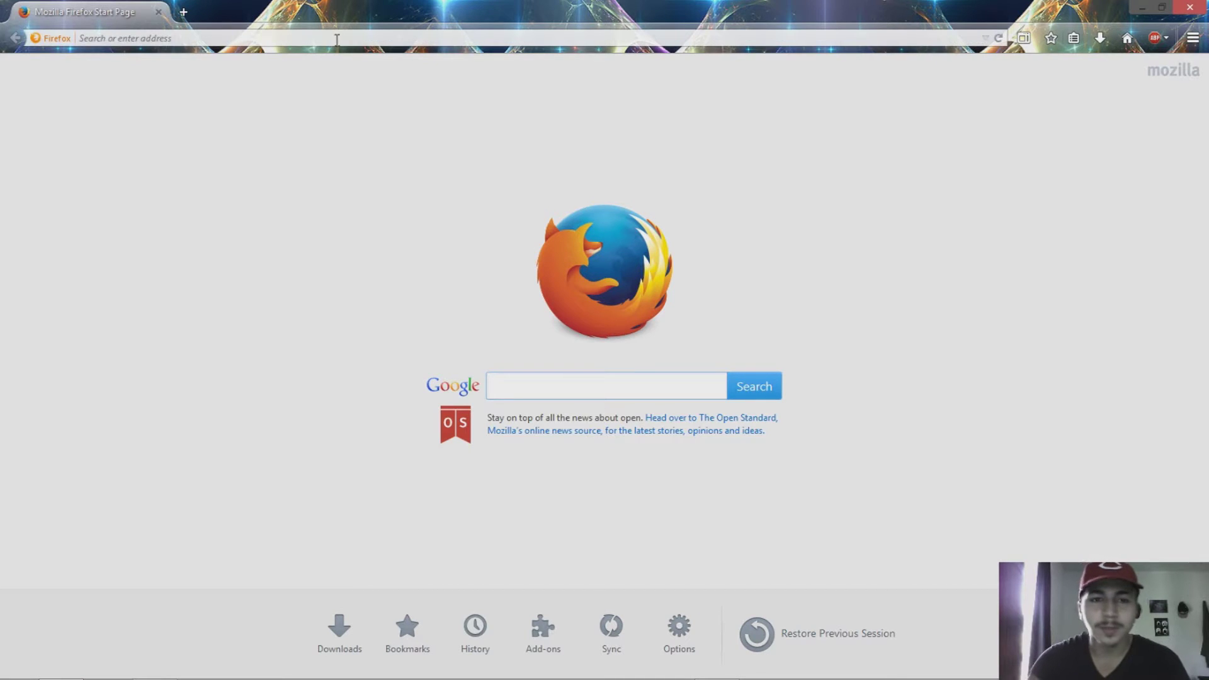
left_click(316, 39)
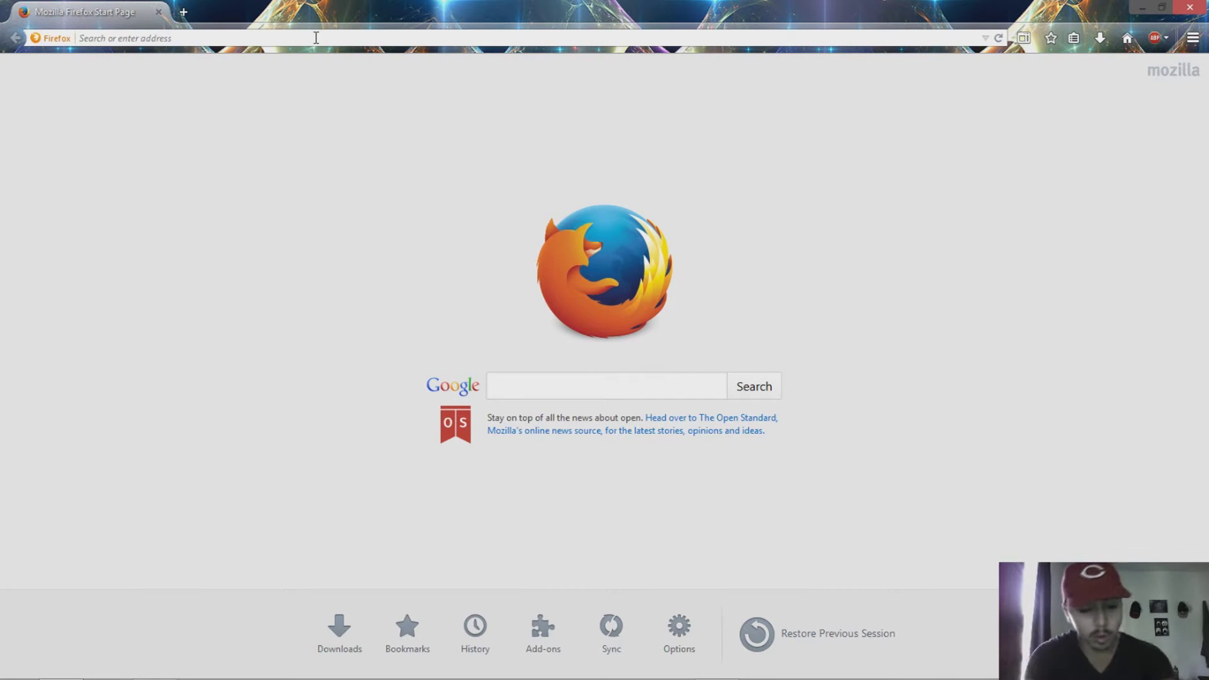
type("smite")
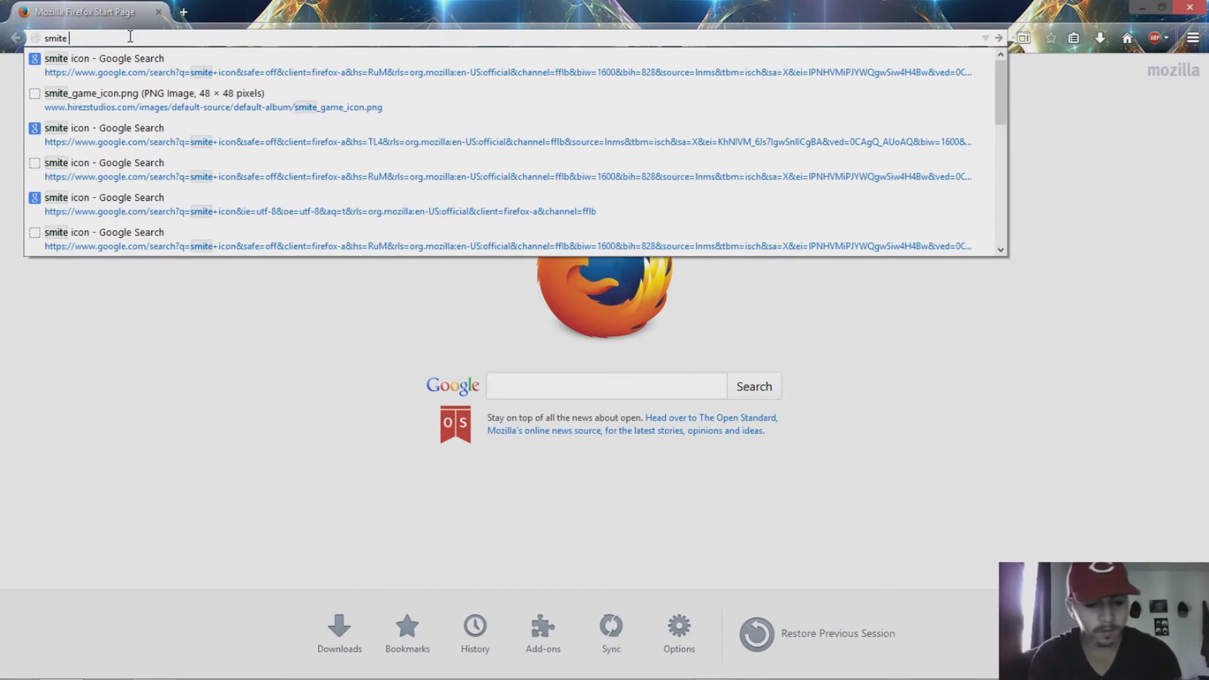
type("icon")
key("Return")
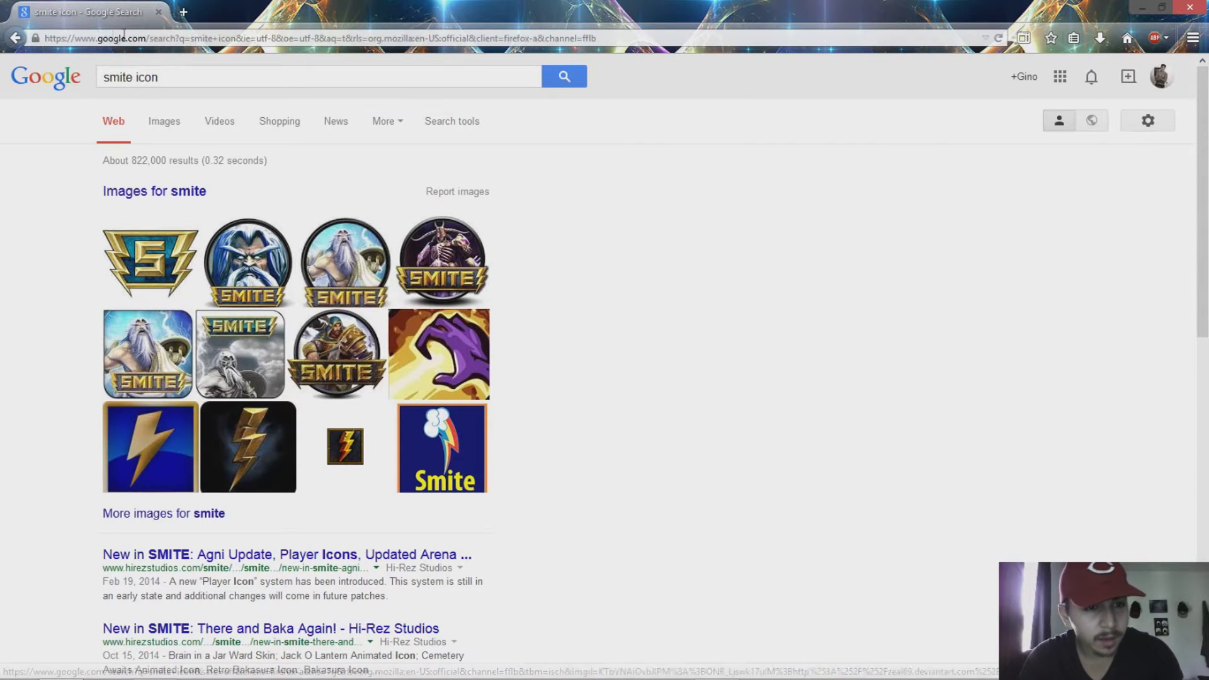
Step: Refine the search to 'smite icon png'
left_click(177, 77)
type("png")
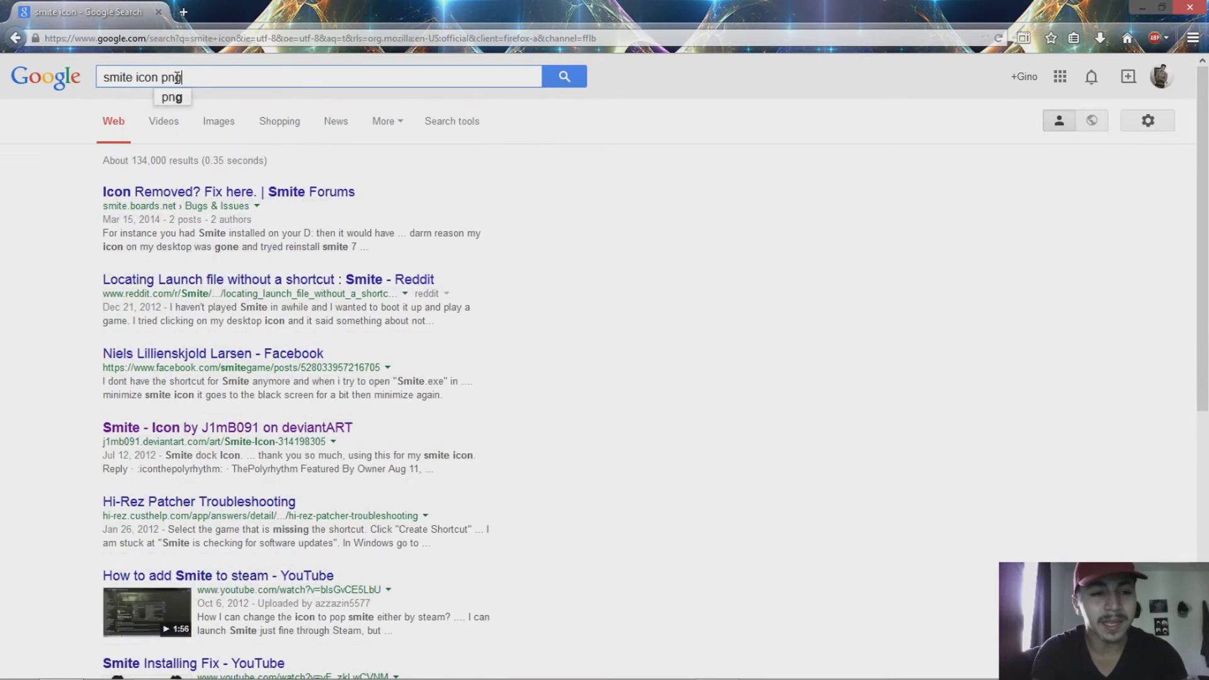
key("Return")
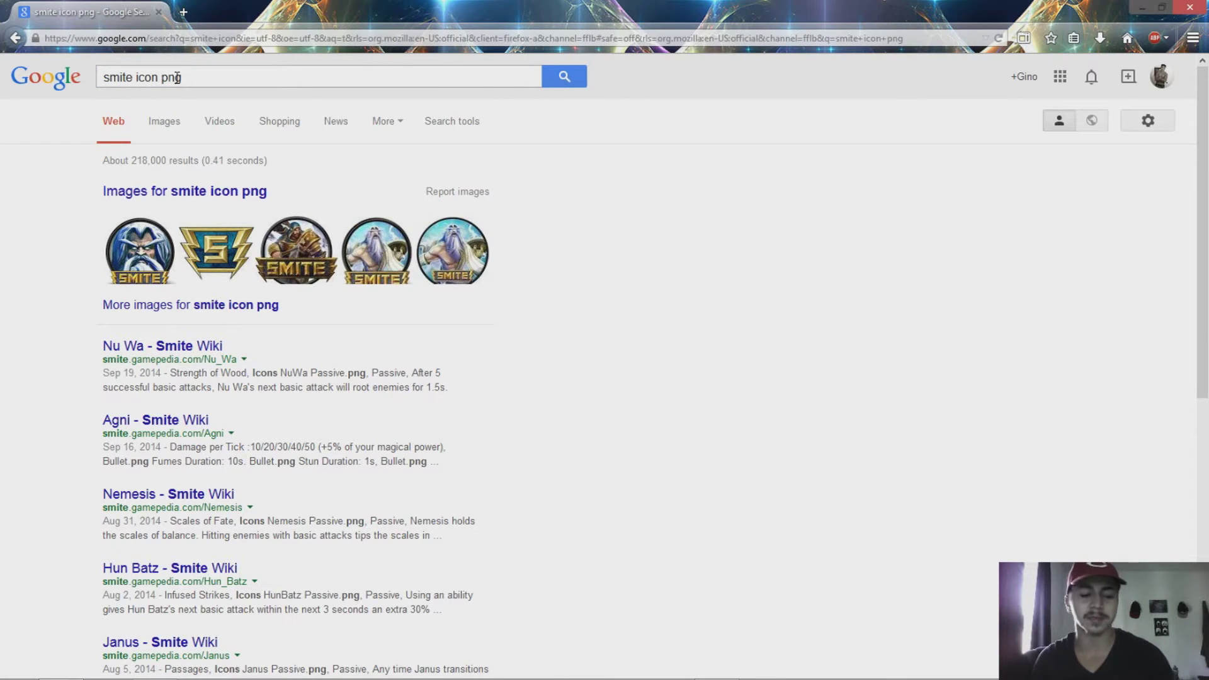
left_click(236, 77)
Step: Switch to image results and preview the 64 × 64 lightning-bolt Smite icon
left_click(174, 126)
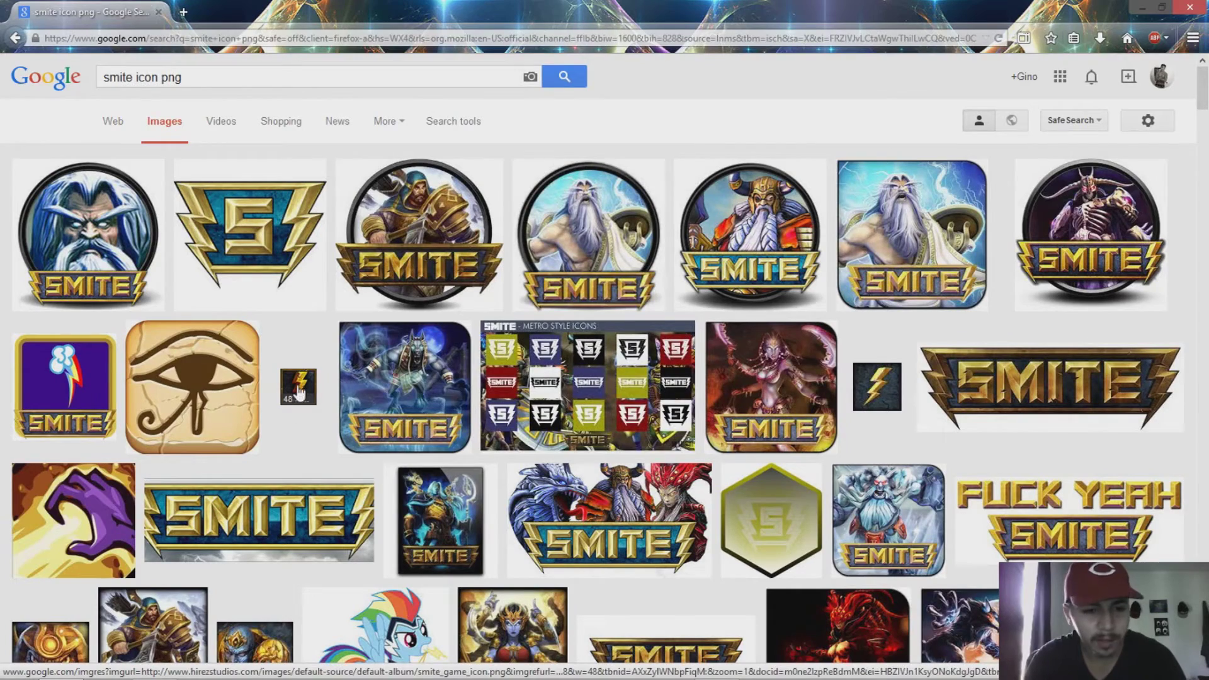
left_click(876, 393)
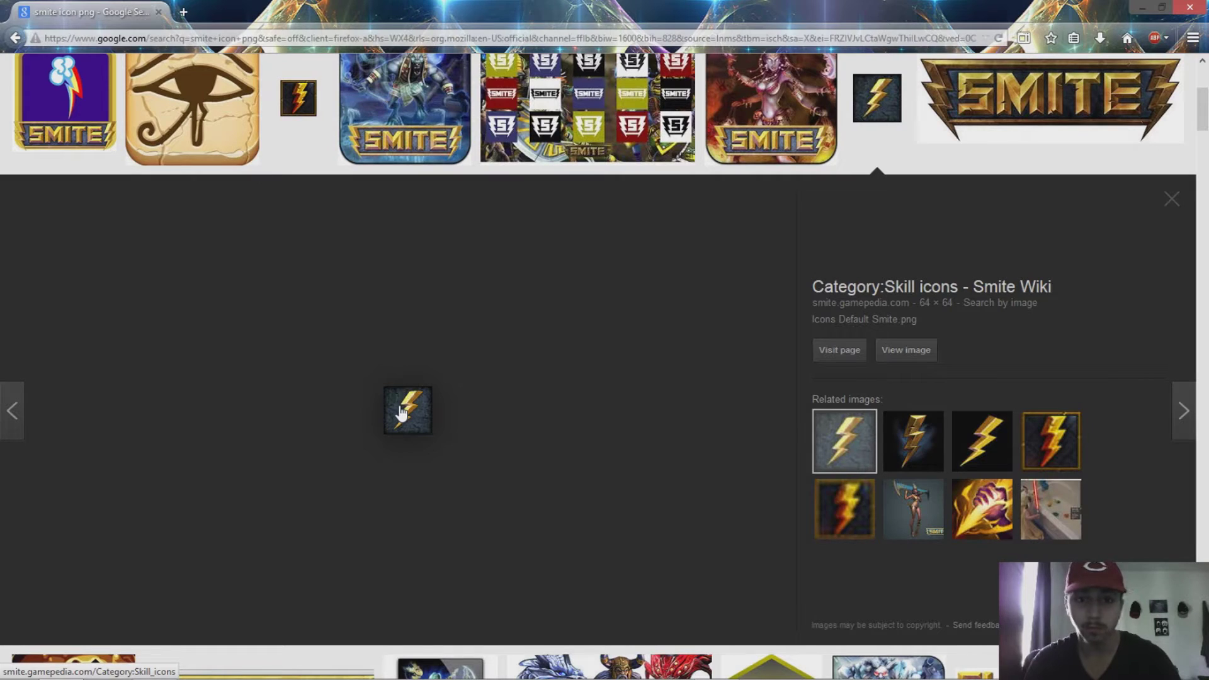
Step: Save the lightning-bolt preview image to the Desktop as Icons_Default_Smite
right_click(401, 413)
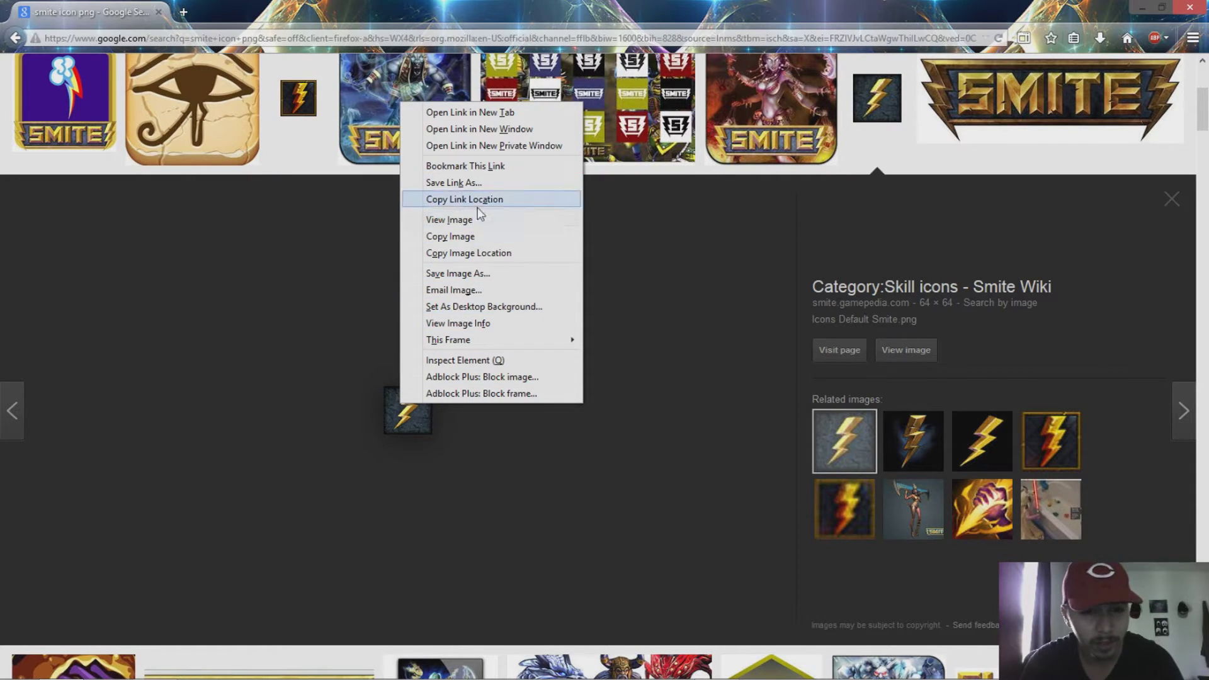
left_click(457, 273)
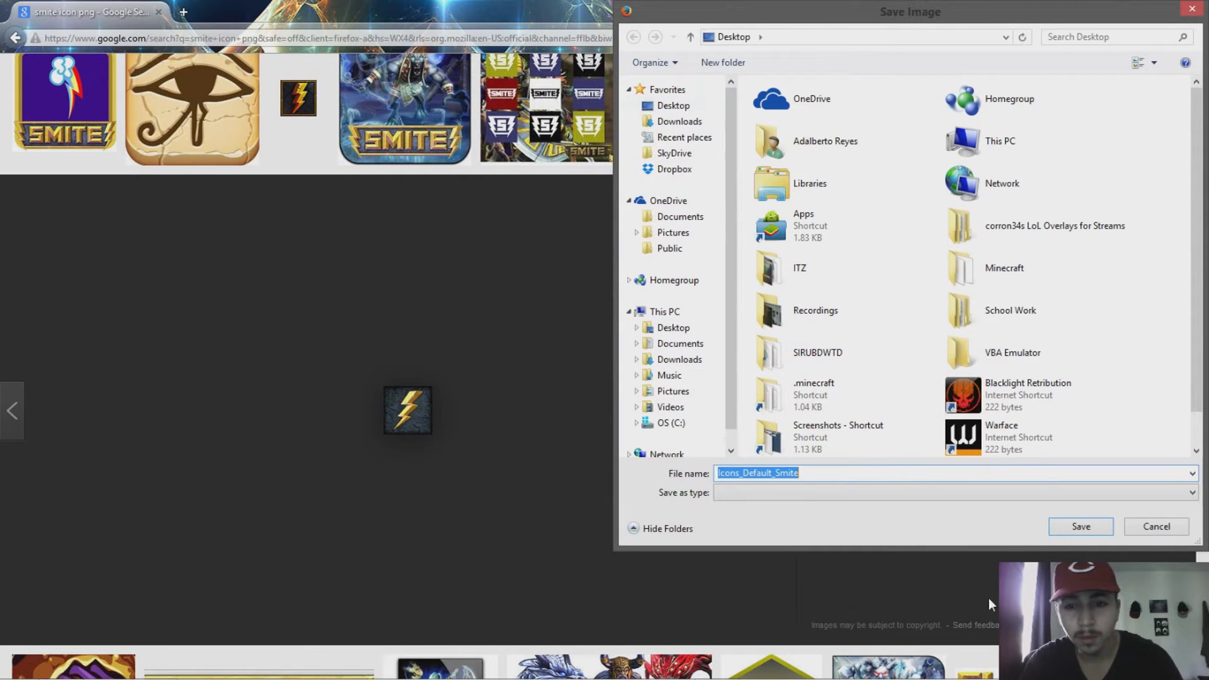
left_click(1081, 526)
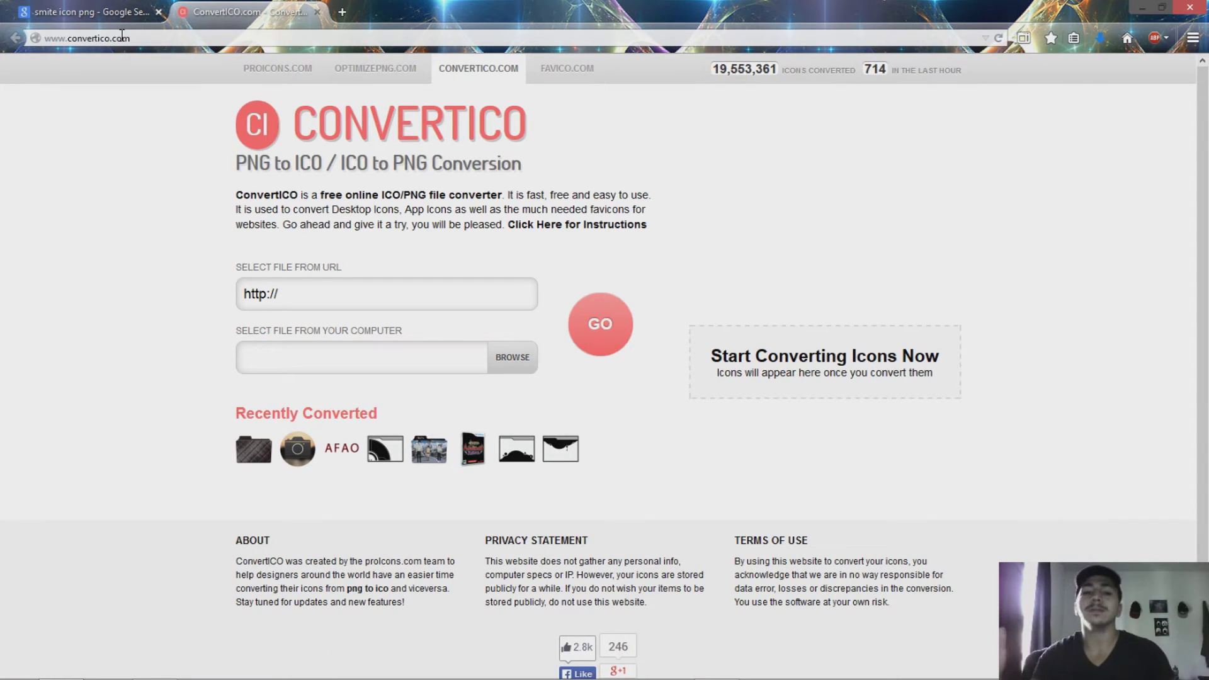
Step: Copy the lightning-bolt image's web address from Google Images and return to ConvertICO
left_click(330, 284)
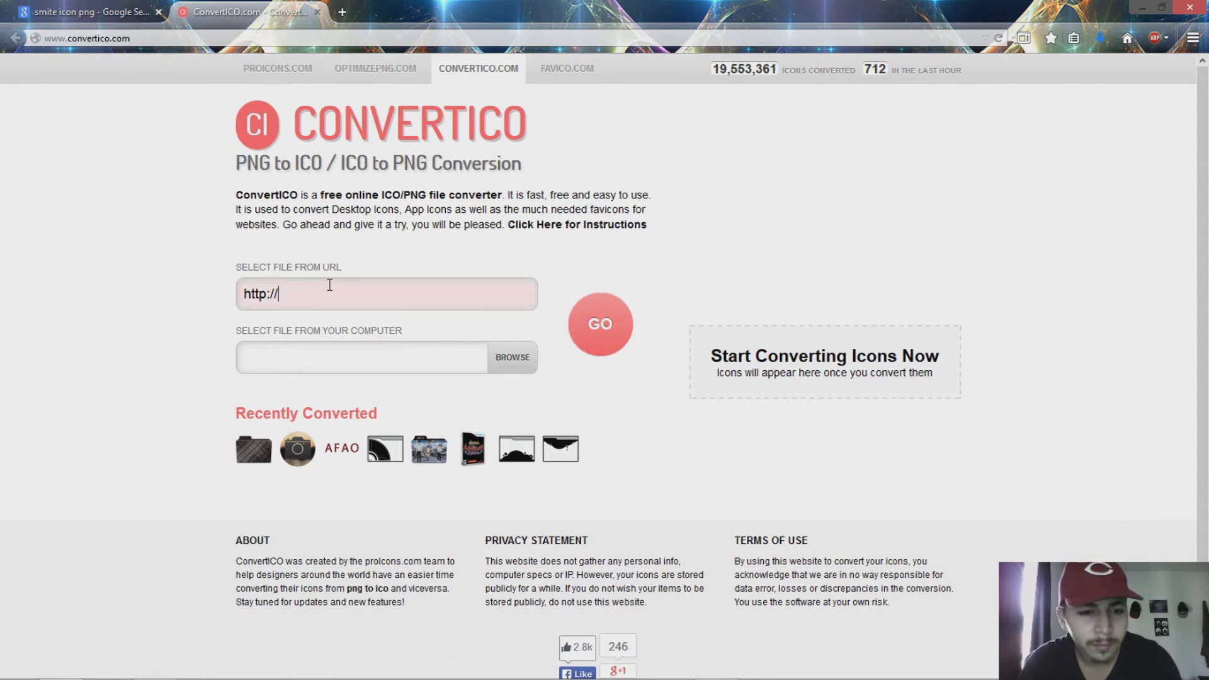
left_click(94, 12)
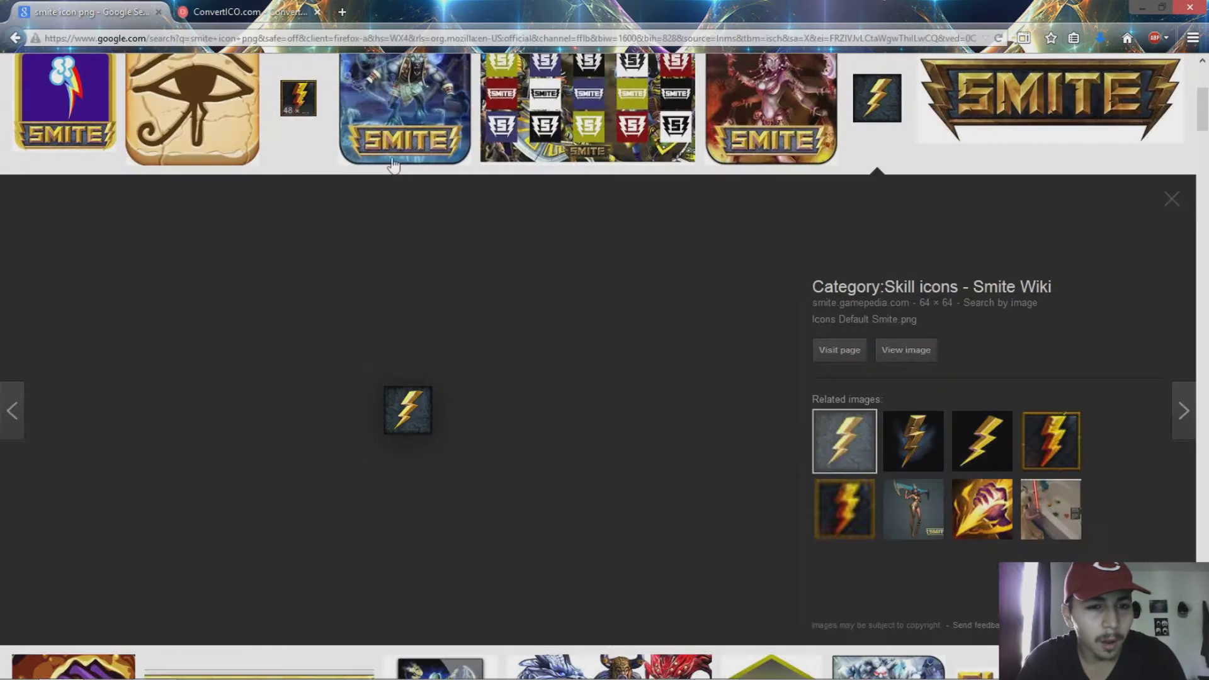
right_click(425, 430)
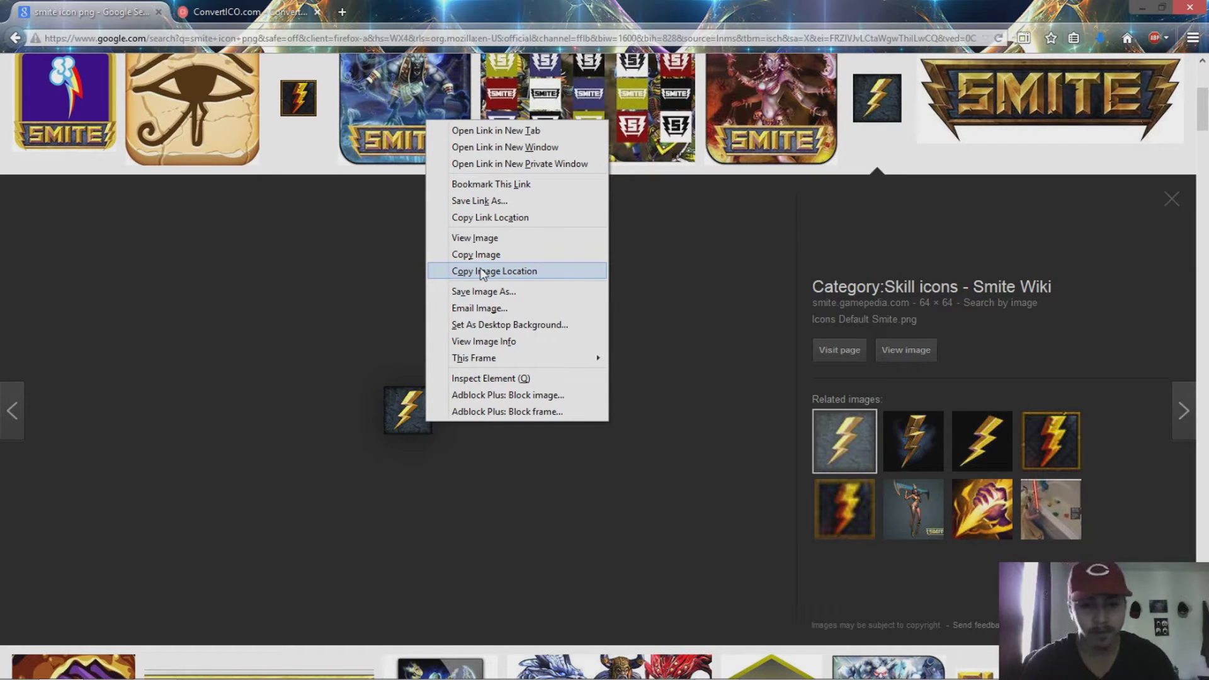
left_click(458, 276)
right_click(419, 409)
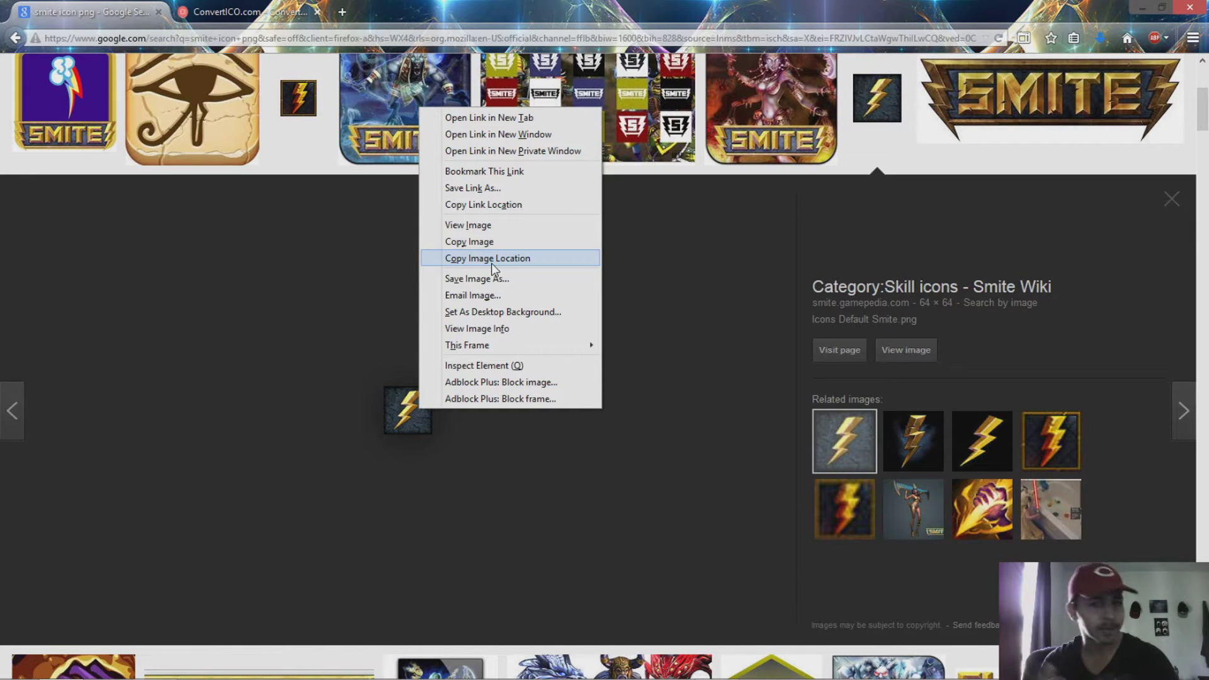
left_click(493, 260)
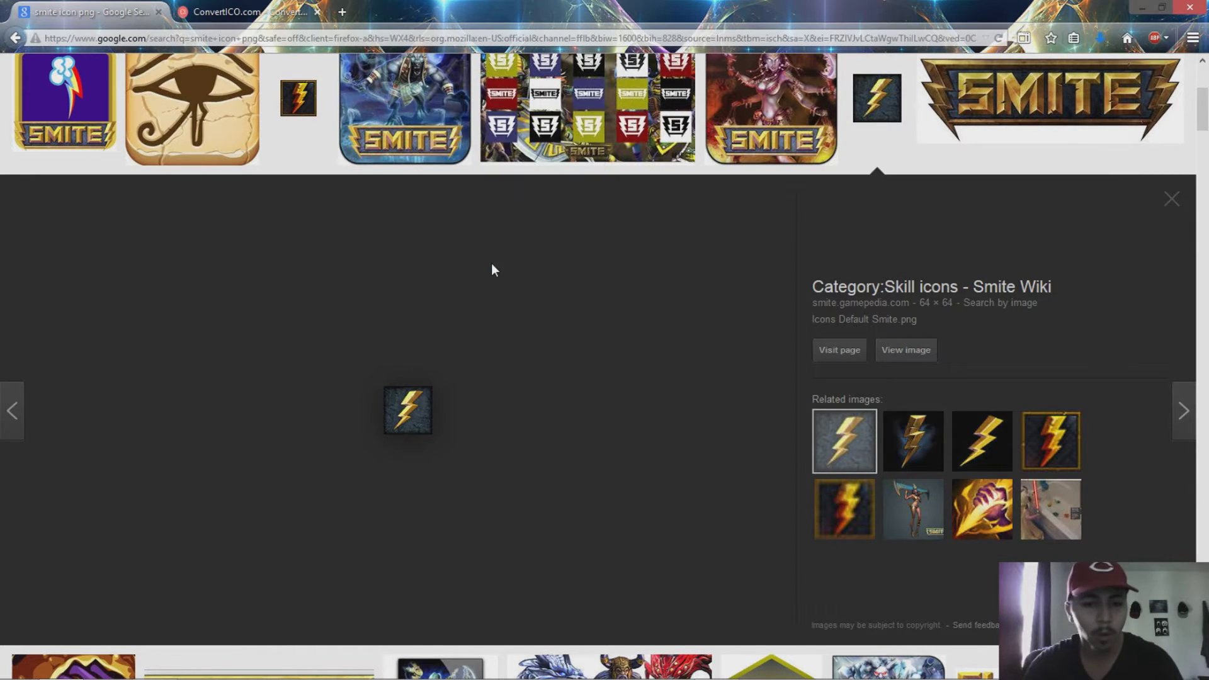
key("ctrl+Tab")
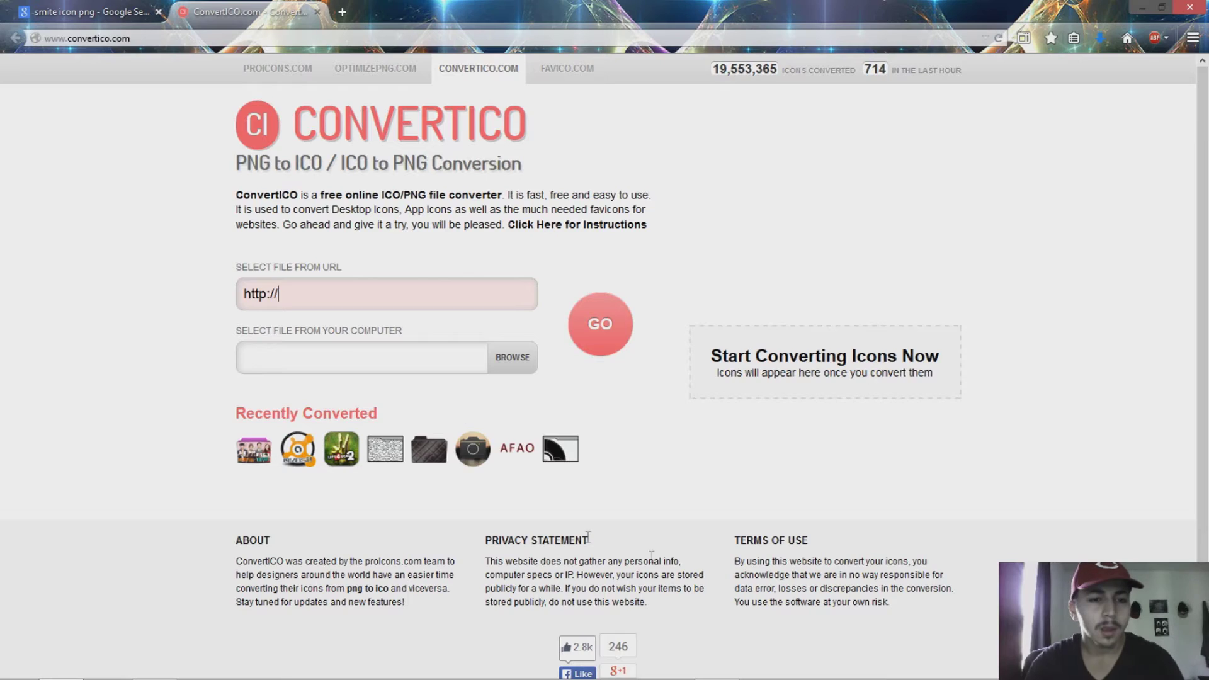
right_click(325, 290)
key("Escape")
triple_click(324, 291)
type("\\")
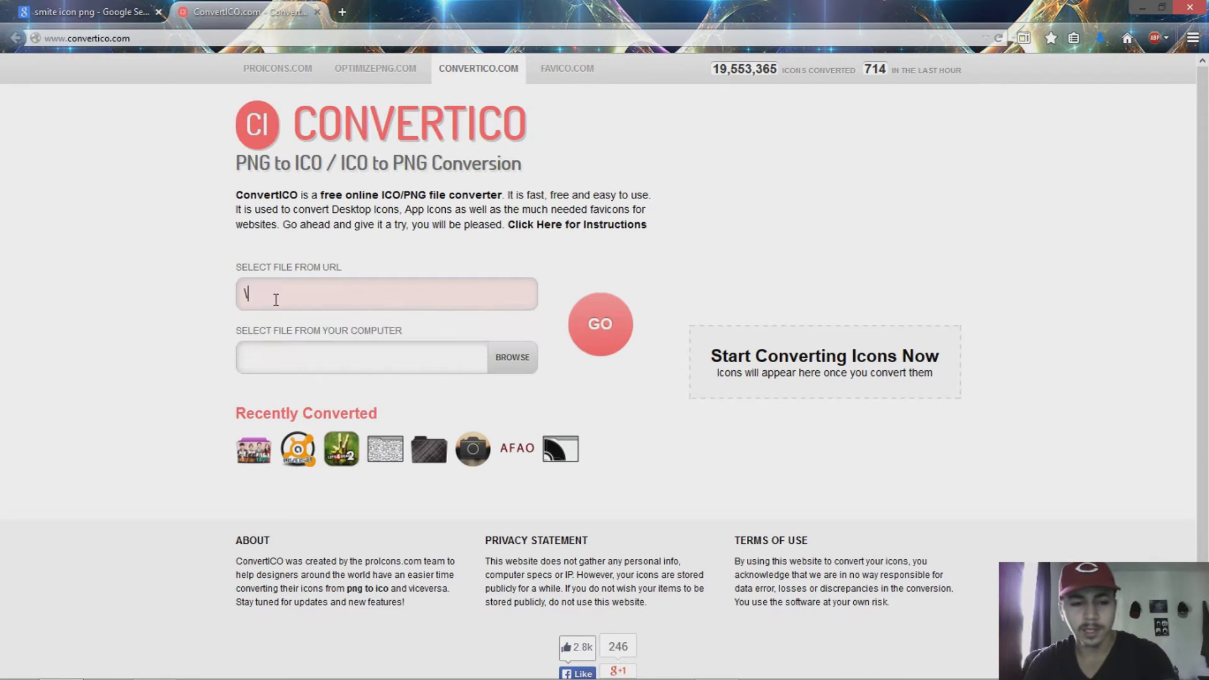
key("BackSpace")
Step: Paste the lightning-bolt image address, submit it with GO, and open the file picker
right_click(315, 298)
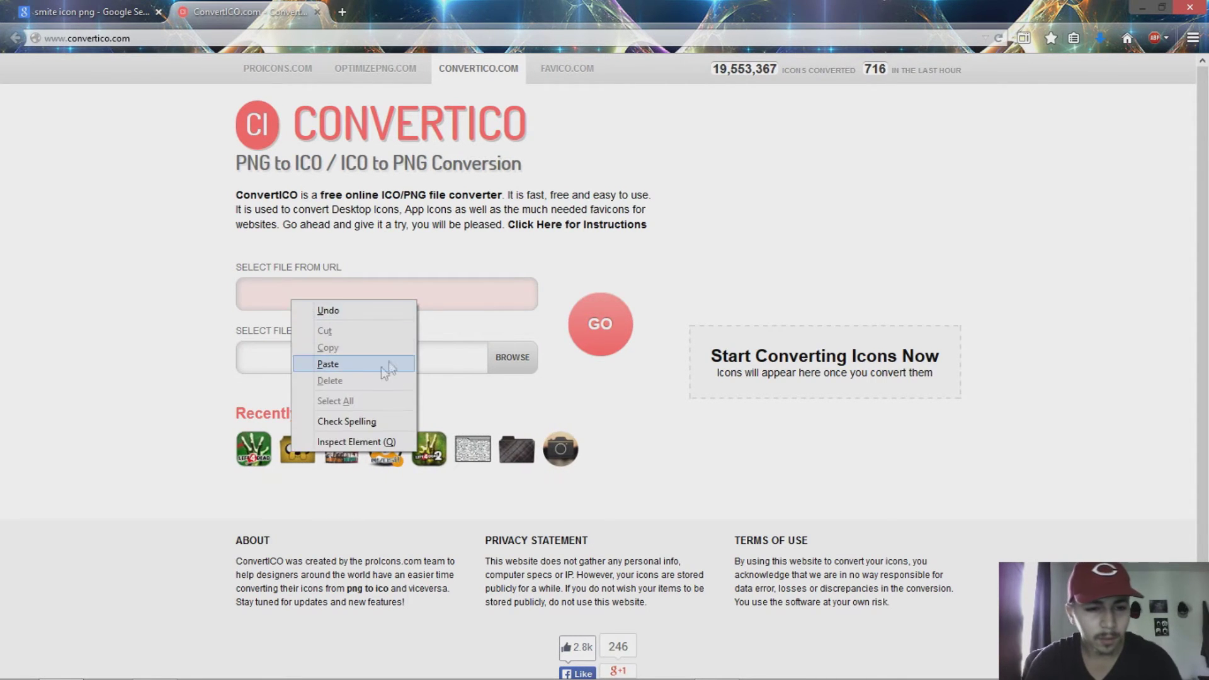
left_click(386, 361)
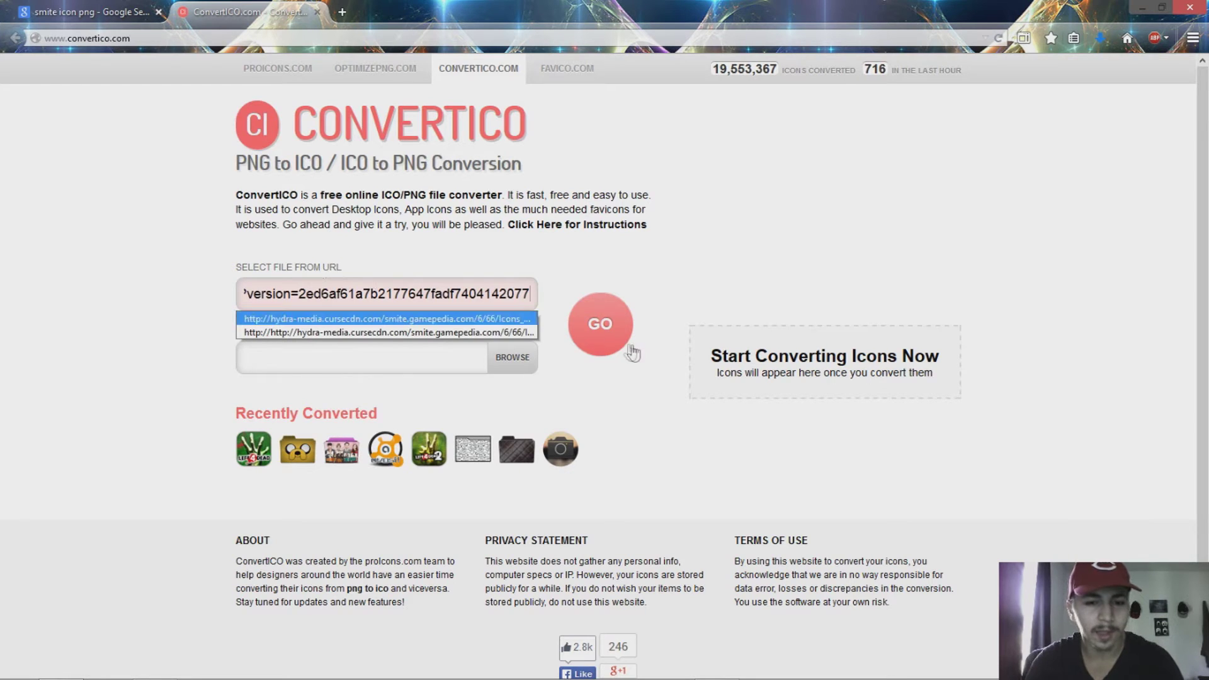
left_click(596, 334)
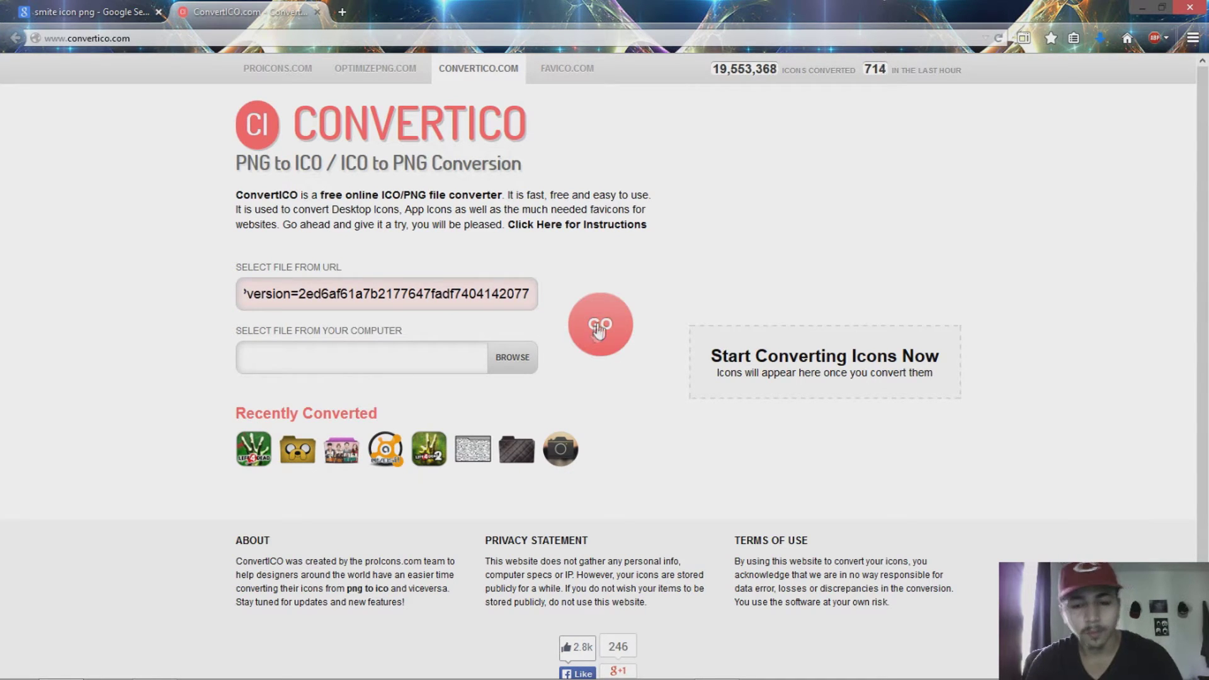
left_click(598, 330)
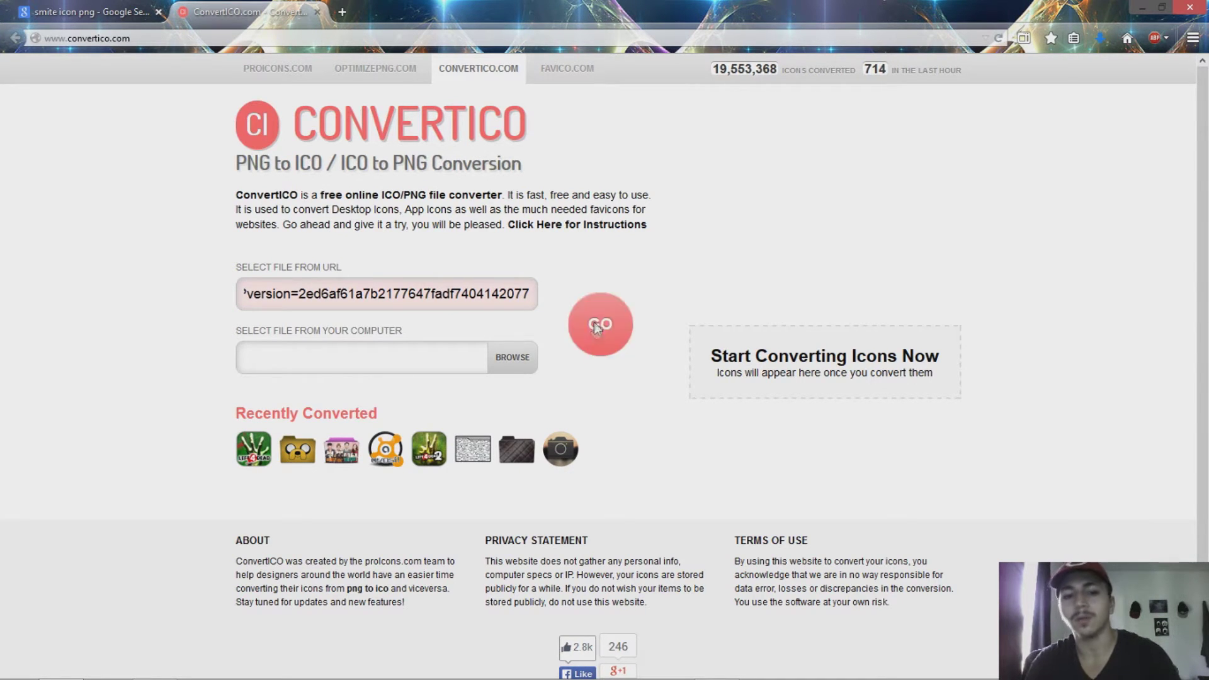
left_click(400, 364)
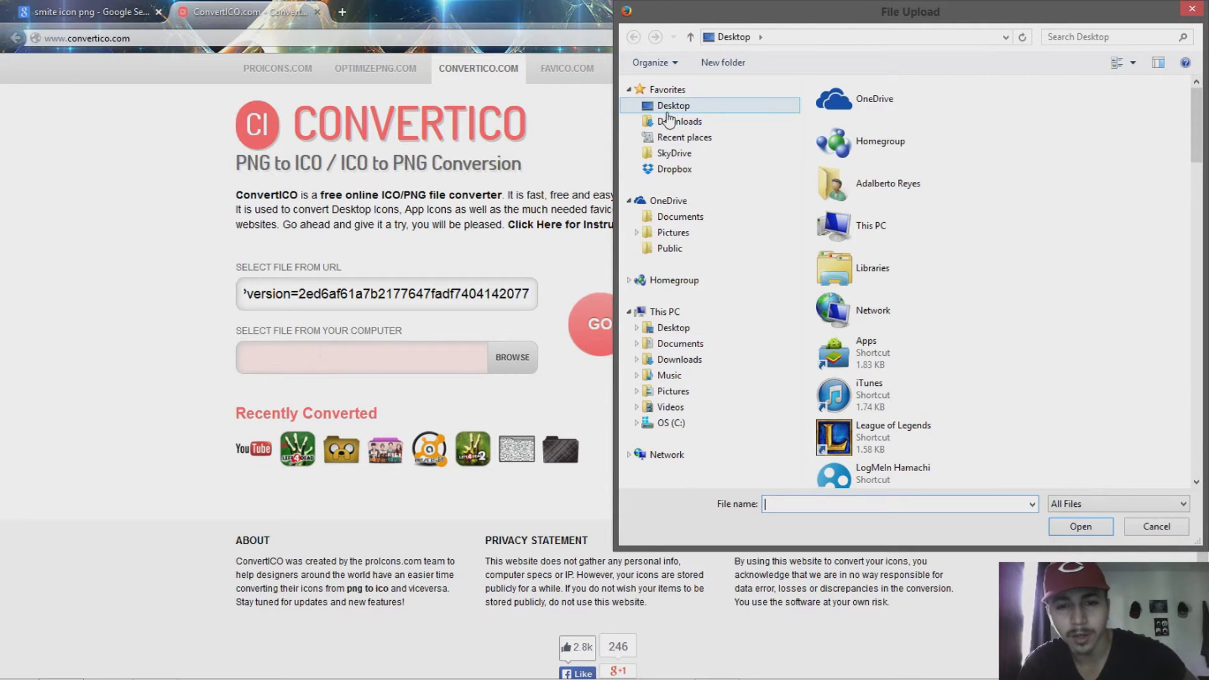
Step: Load Icons_Default_Smite.png into ConvertICO and convert it to ICO
left_click_drag(1198, 134, 1193, 331)
left_click(854, 345)
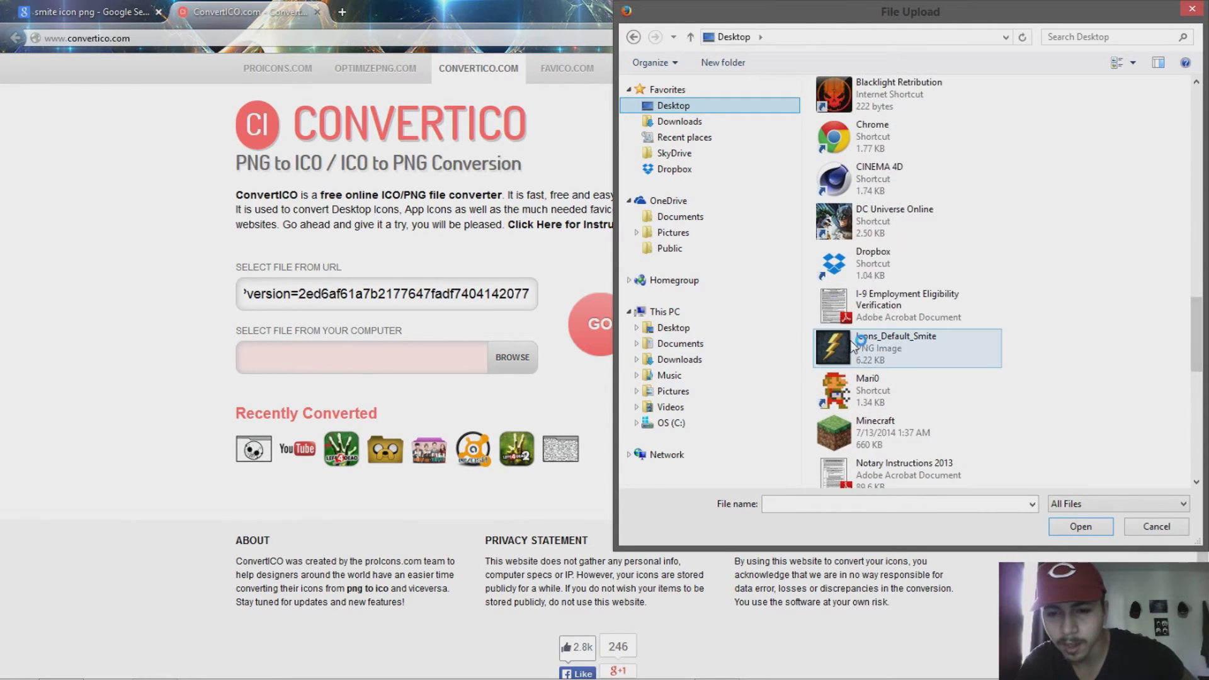
double_click(854, 345)
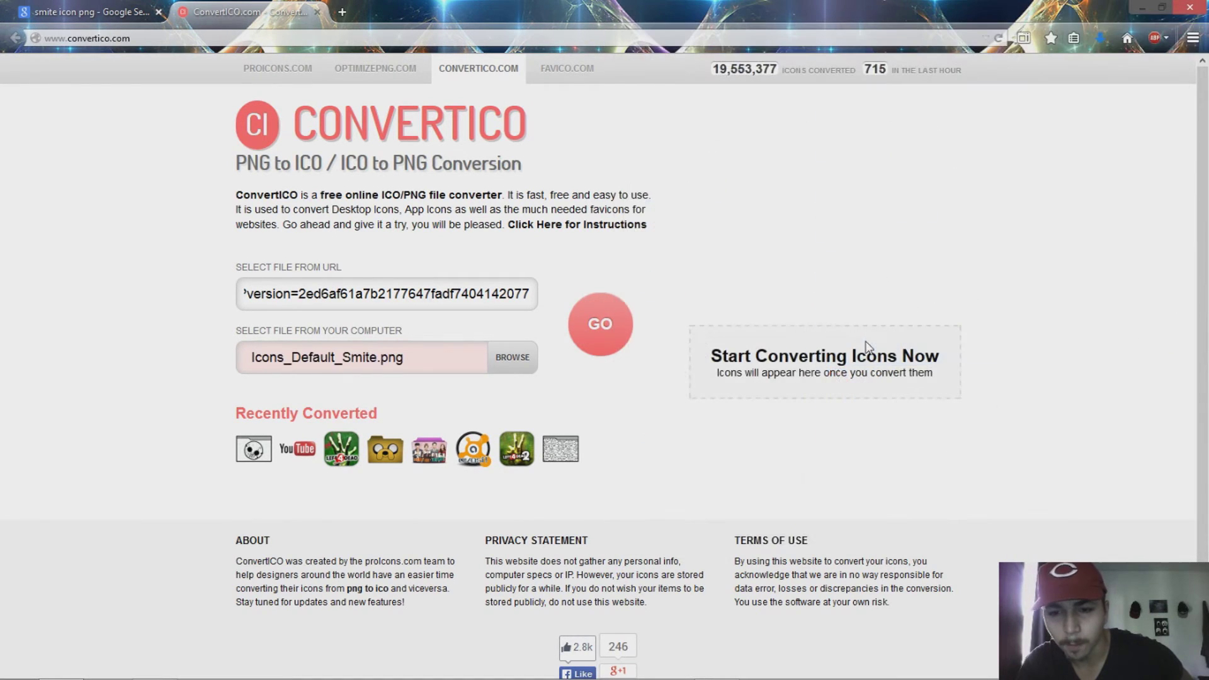
left_click(601, 326)
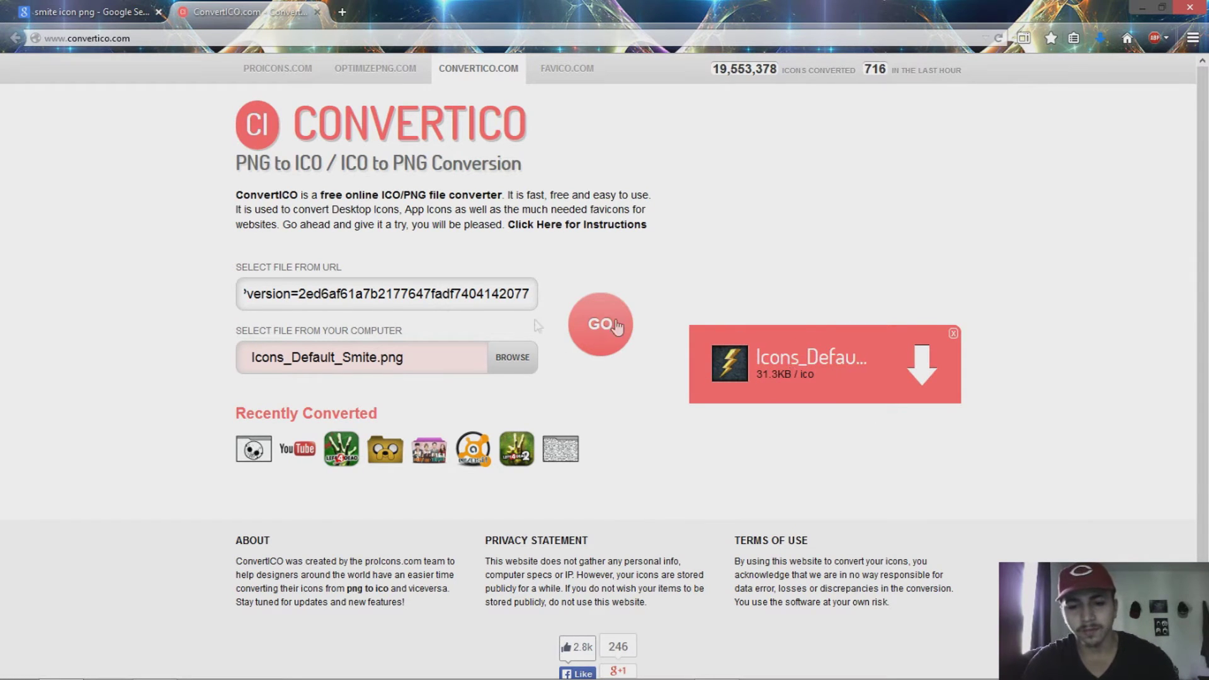
Step: Download the 31.3 KB ICO file, save it to the Desktop, and minimize Firefox
left_click(921, 373)
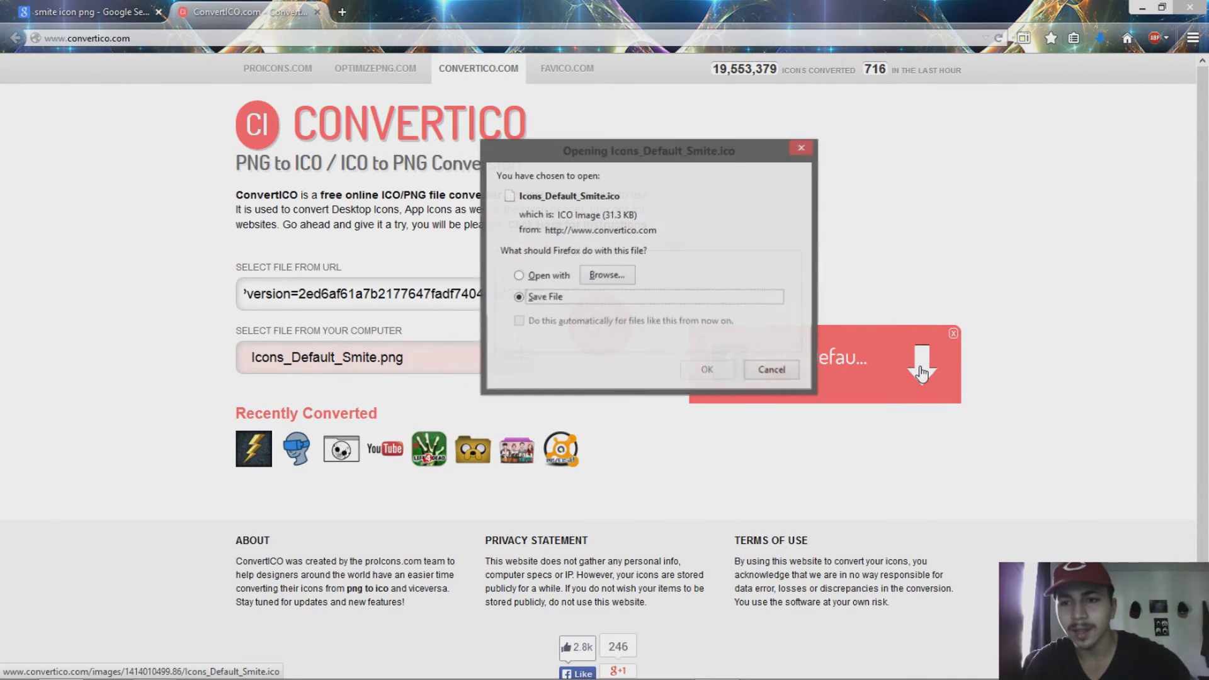
left_click(707, 379)
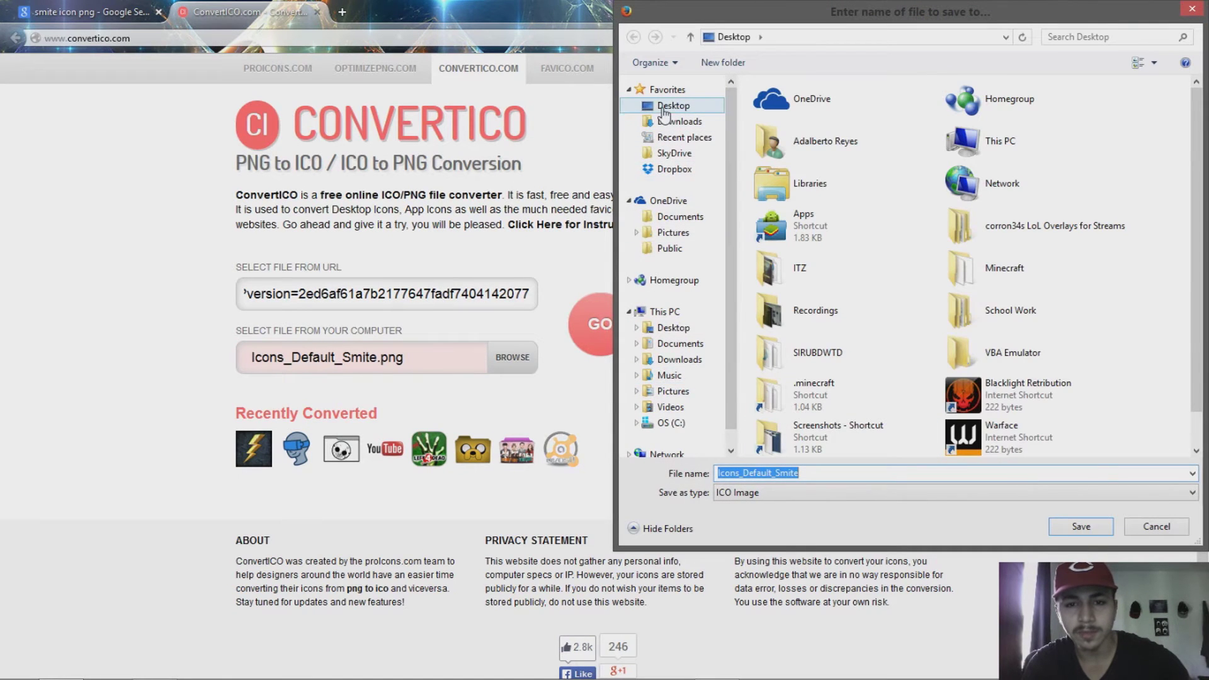
left_click(1071, 532)
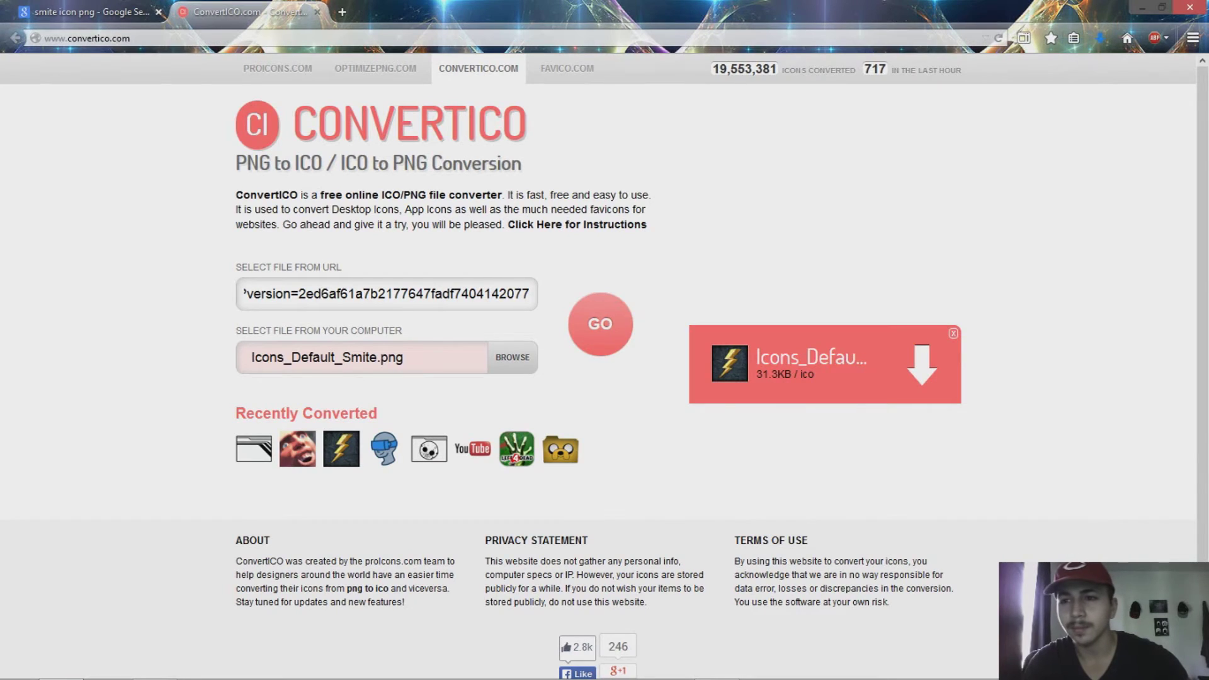
left_click(1142, 8)
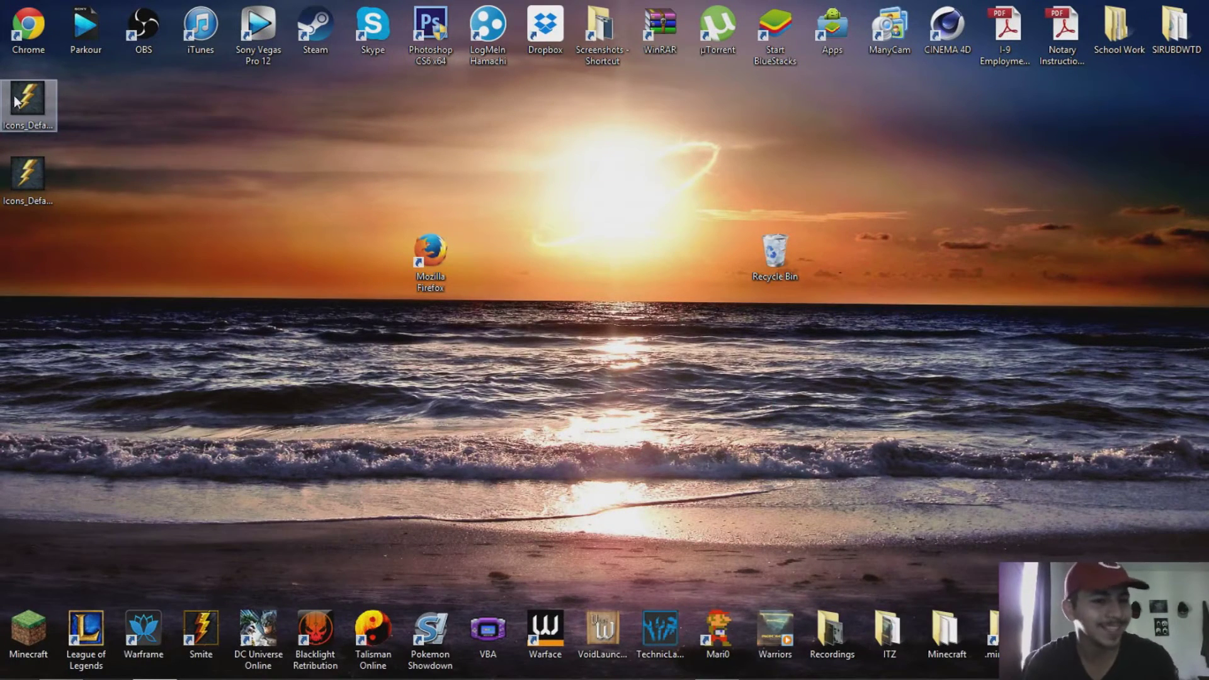
Step: Drop the Icons_Default_Smite PNG into the Recycle Bin and move the ICO to mid-desktop
left_click_drag(15, 100, 189, 183)
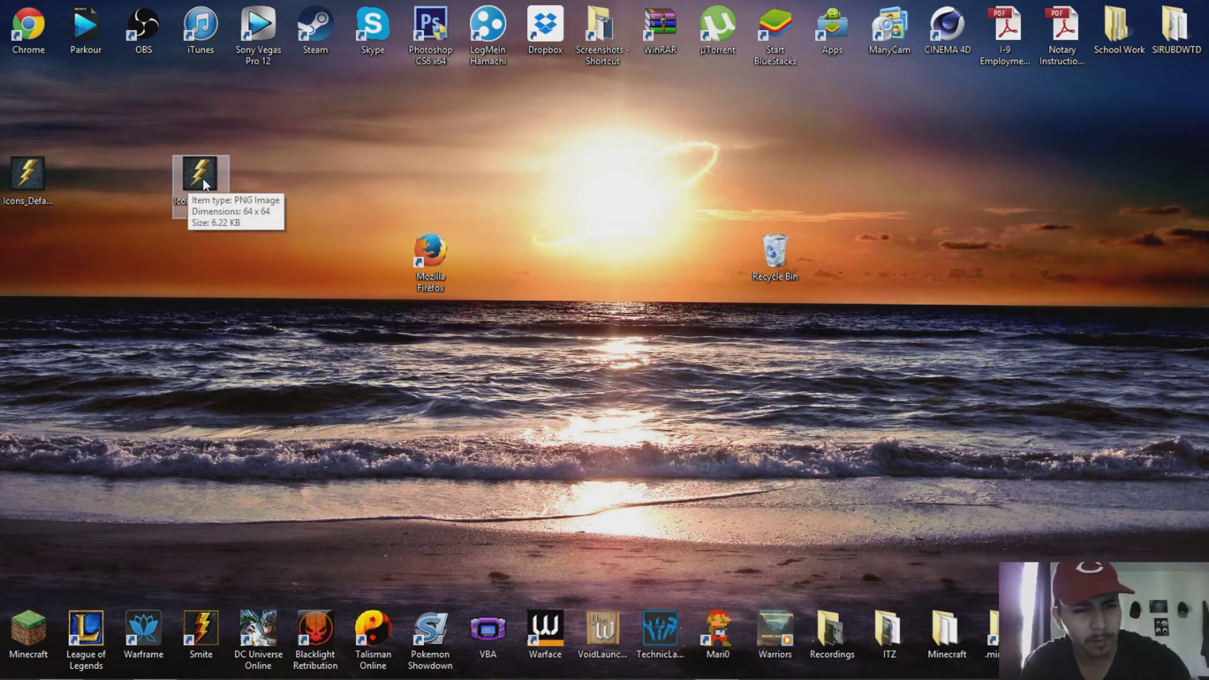
left_click_drag(203, 183, 775, 255)
left_click(25, 182)
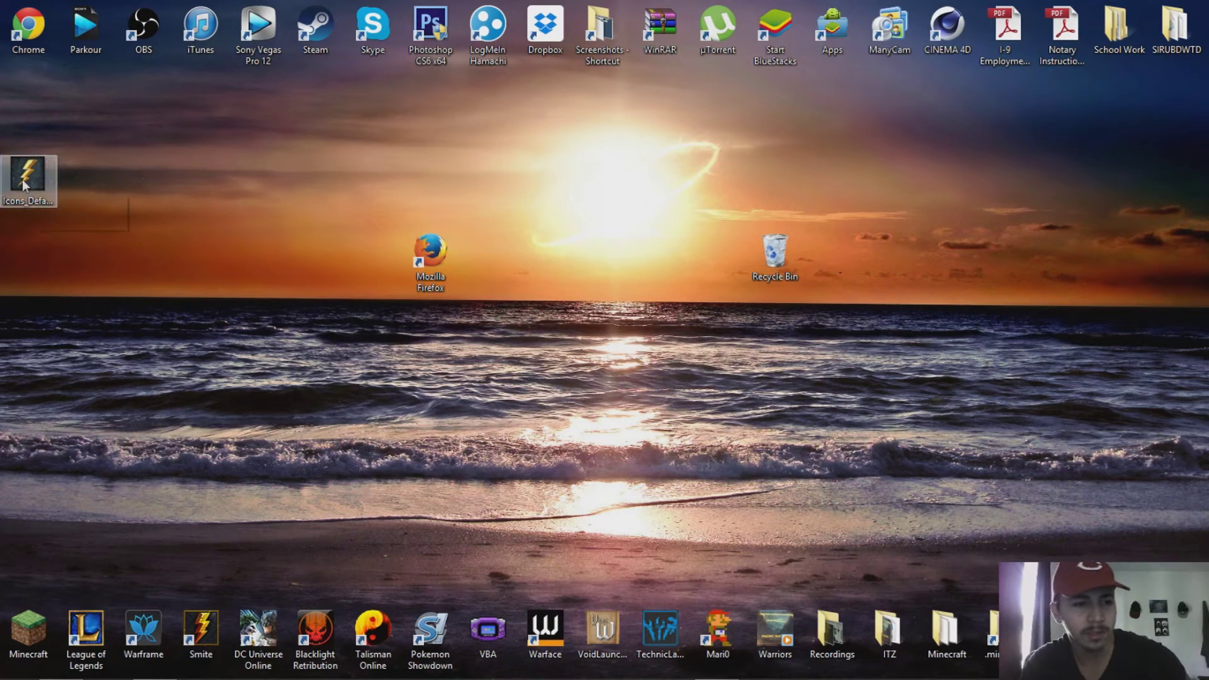
left_click_drag(24, 184, 604, 191)
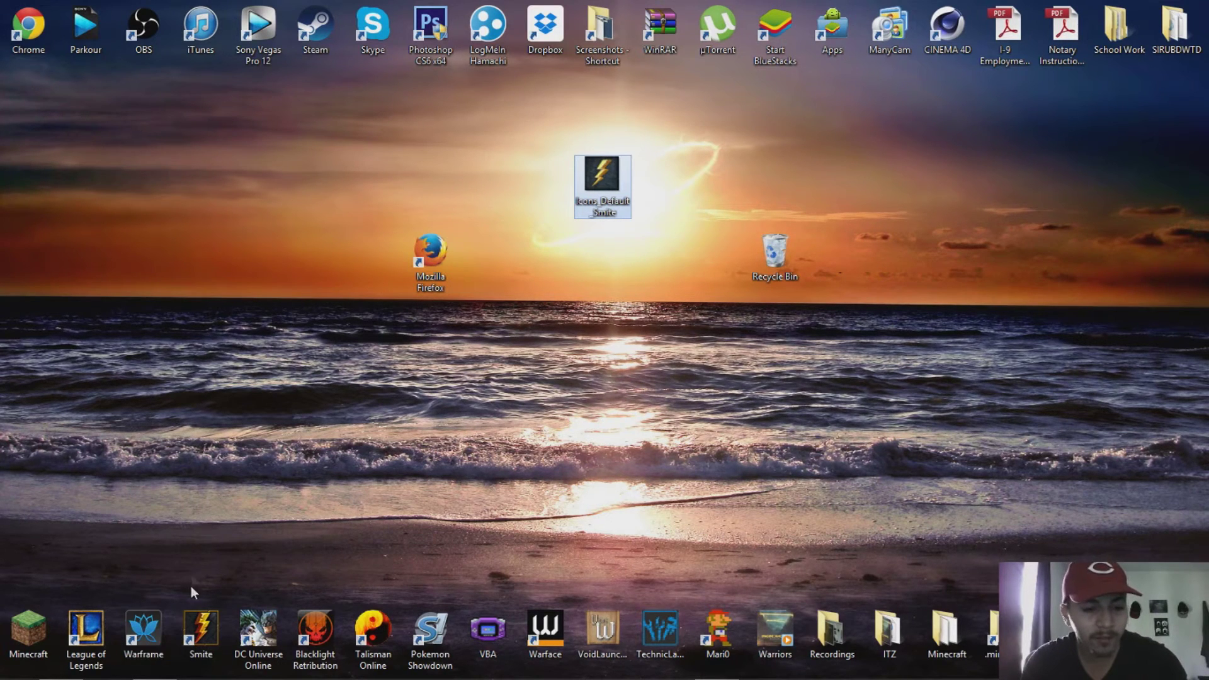
Step: Open the Smite shortcut's Properties and Change Icon dialog, dismissing the missing-file error
right_click(200, 633)
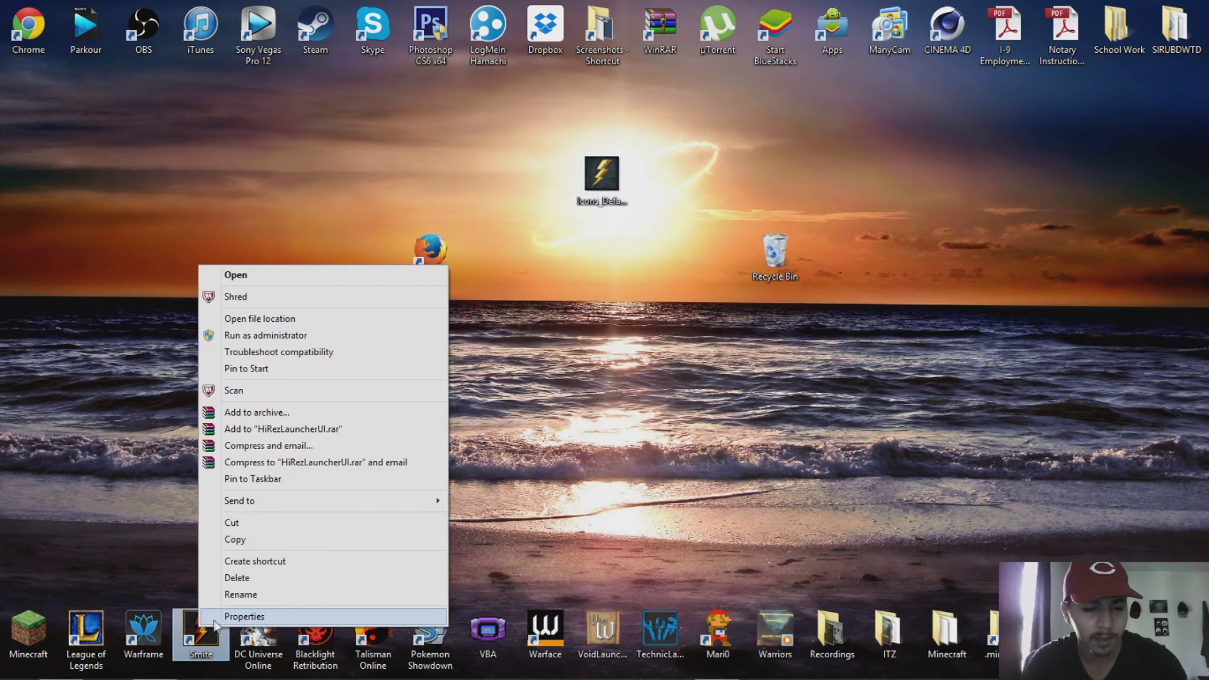
left_click(244, 616)
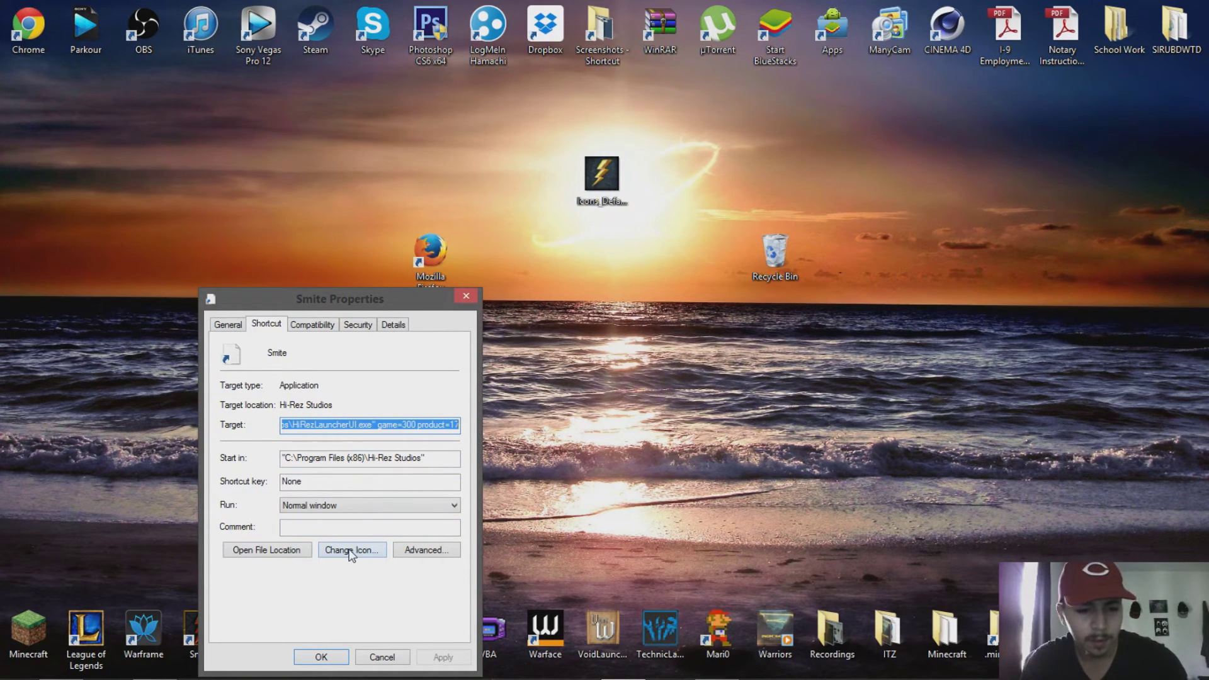
left_click(264, 324)
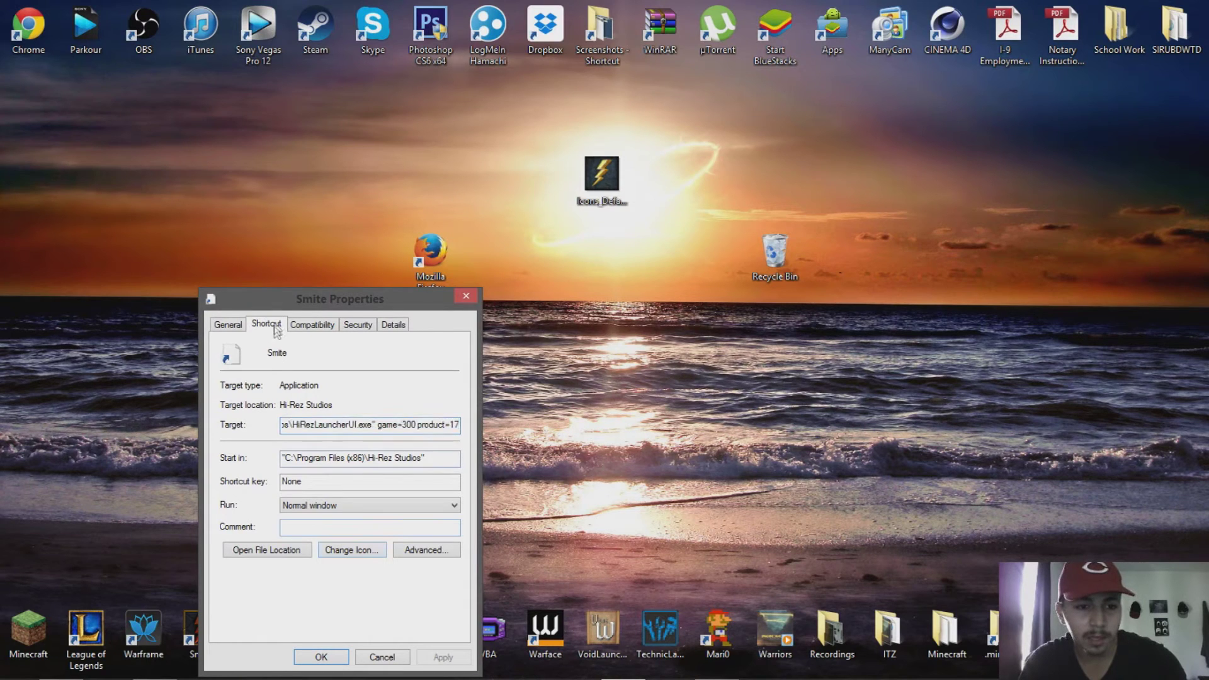
left_click(349, 550)
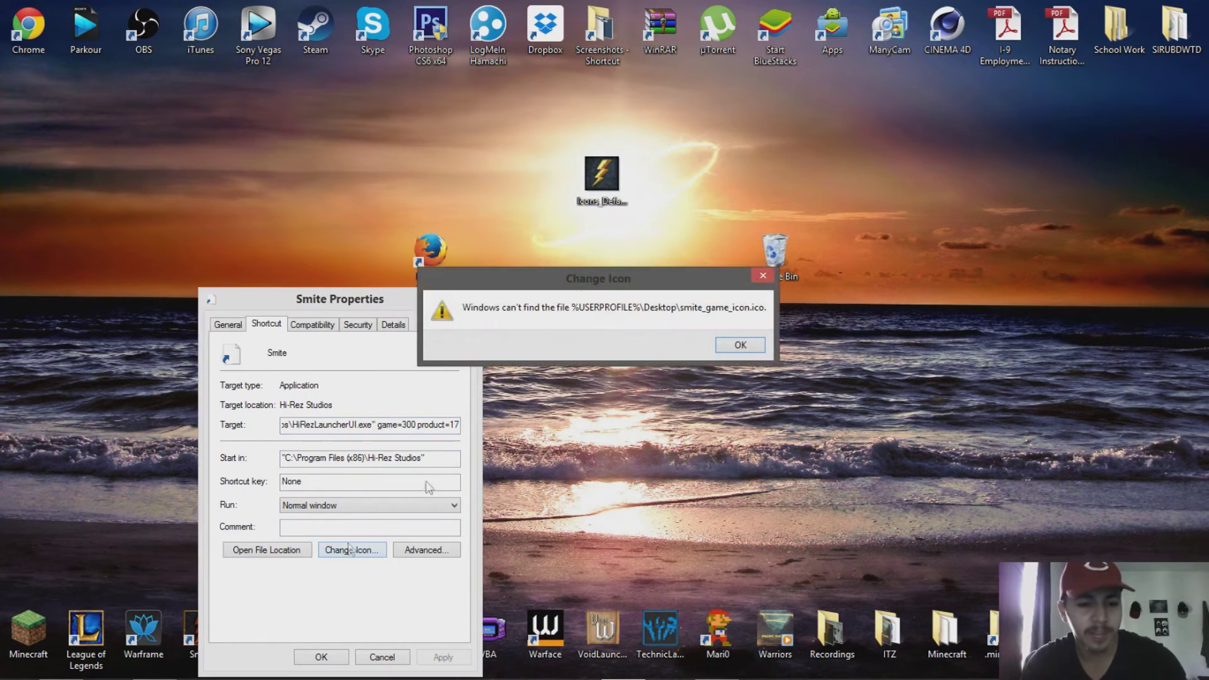
left_click(743, 348)
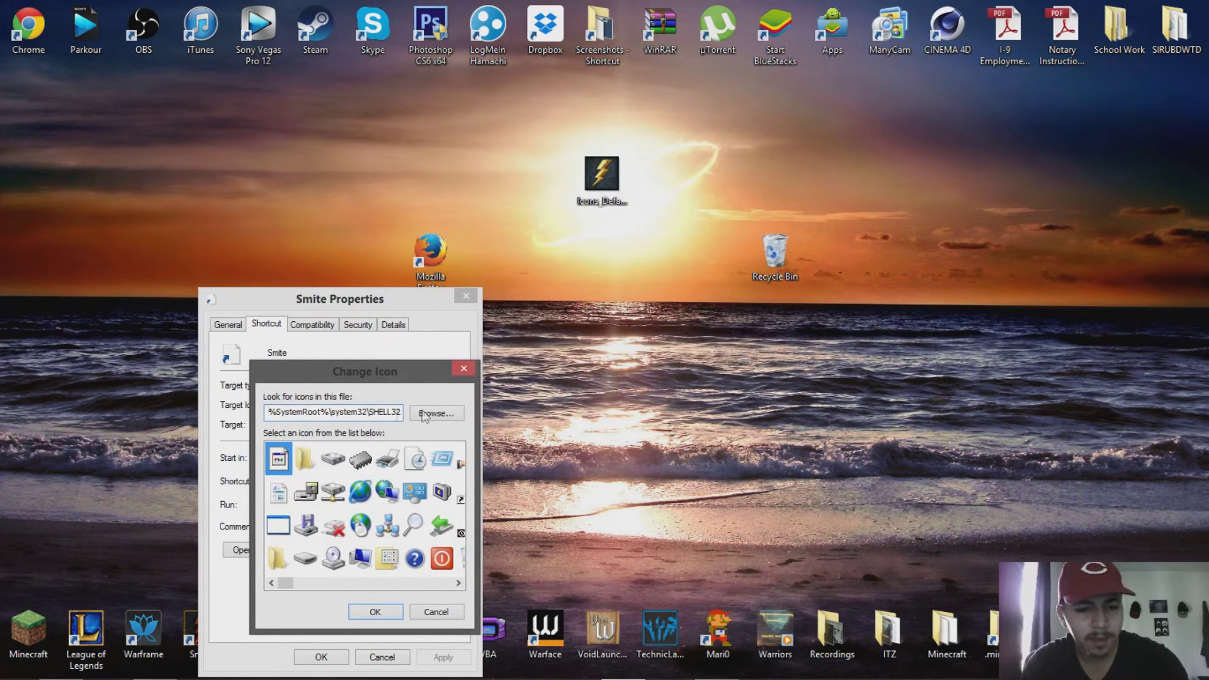
left_click(458, 583)
left_click(458, 583)
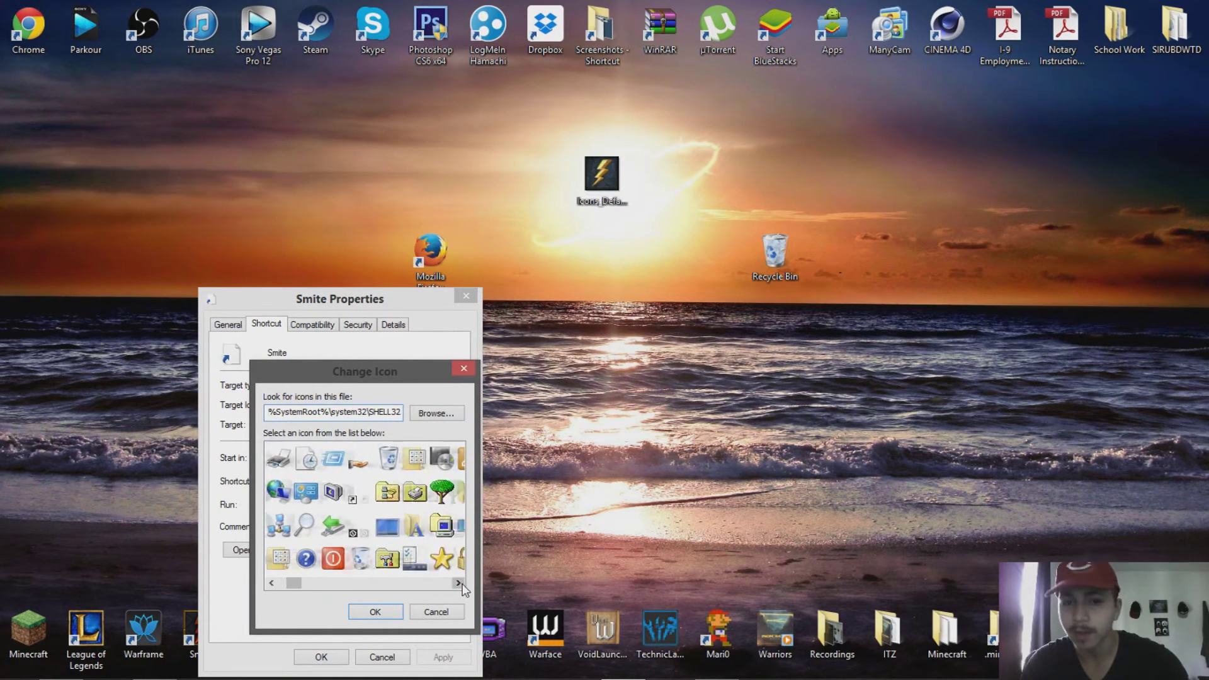
Step: Set the Smite shortcut's icon to the Desktop's Icons_Default_Smite ICO, granting admin permission
left_click(429, 412)
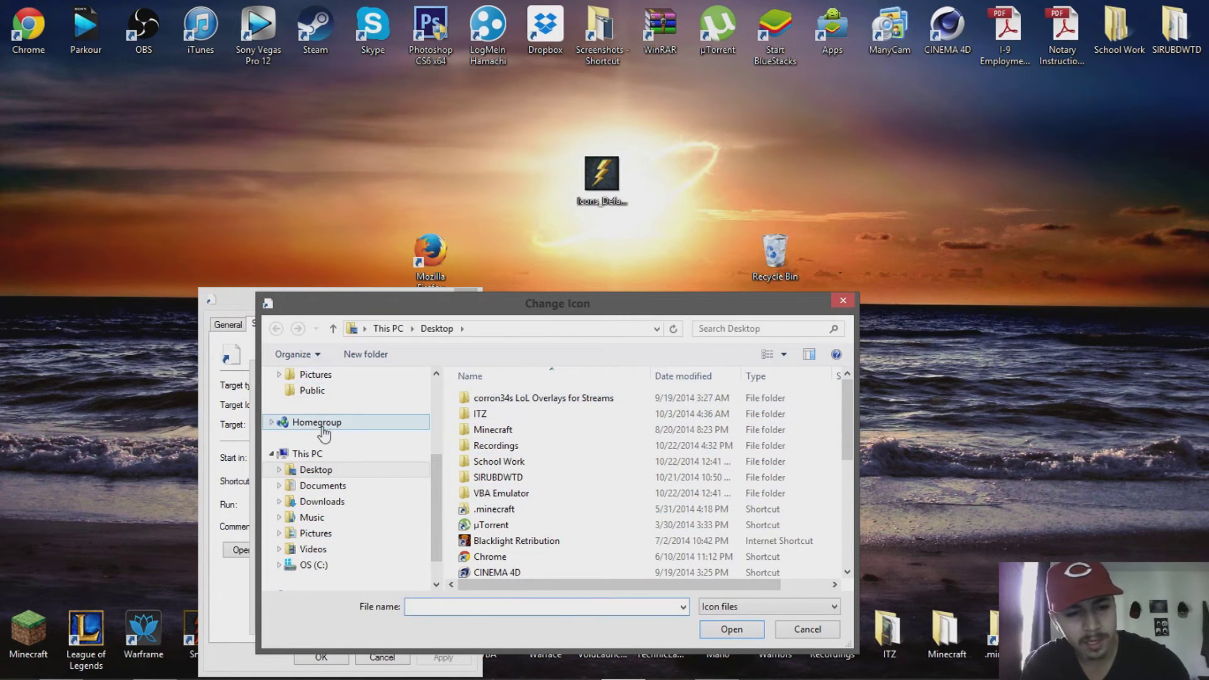
left_click(319, 473)
left_click_drag(848, 418, 856, 467)
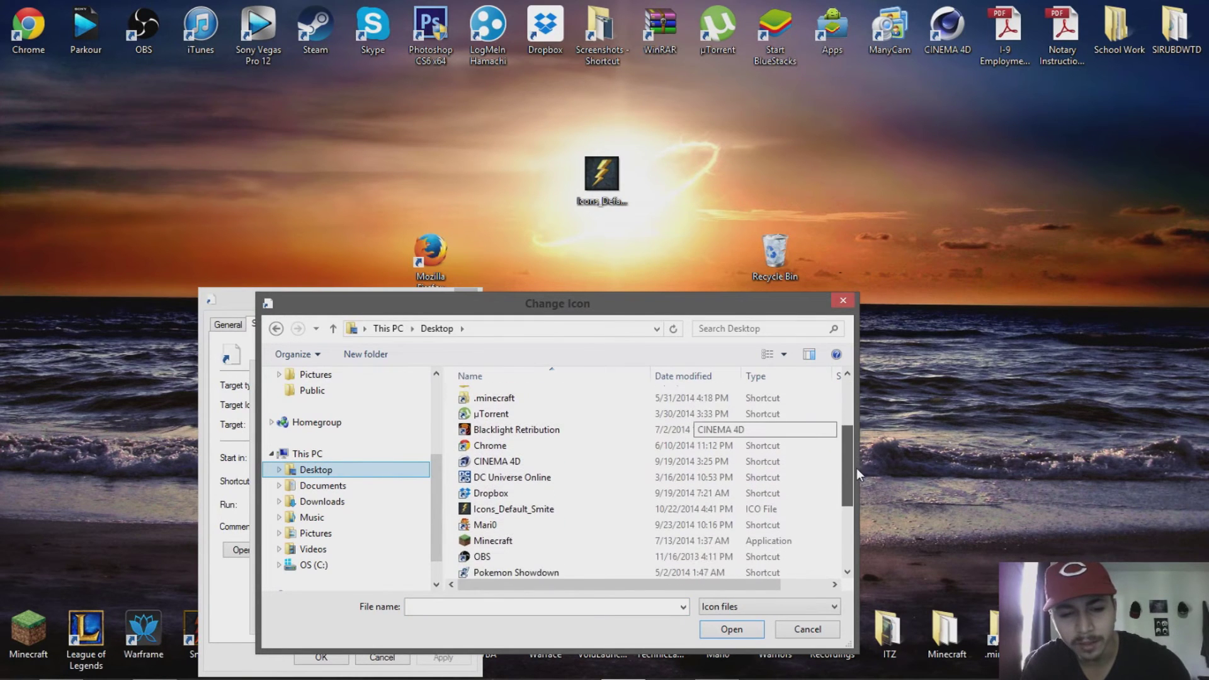
double_click(539, 510)
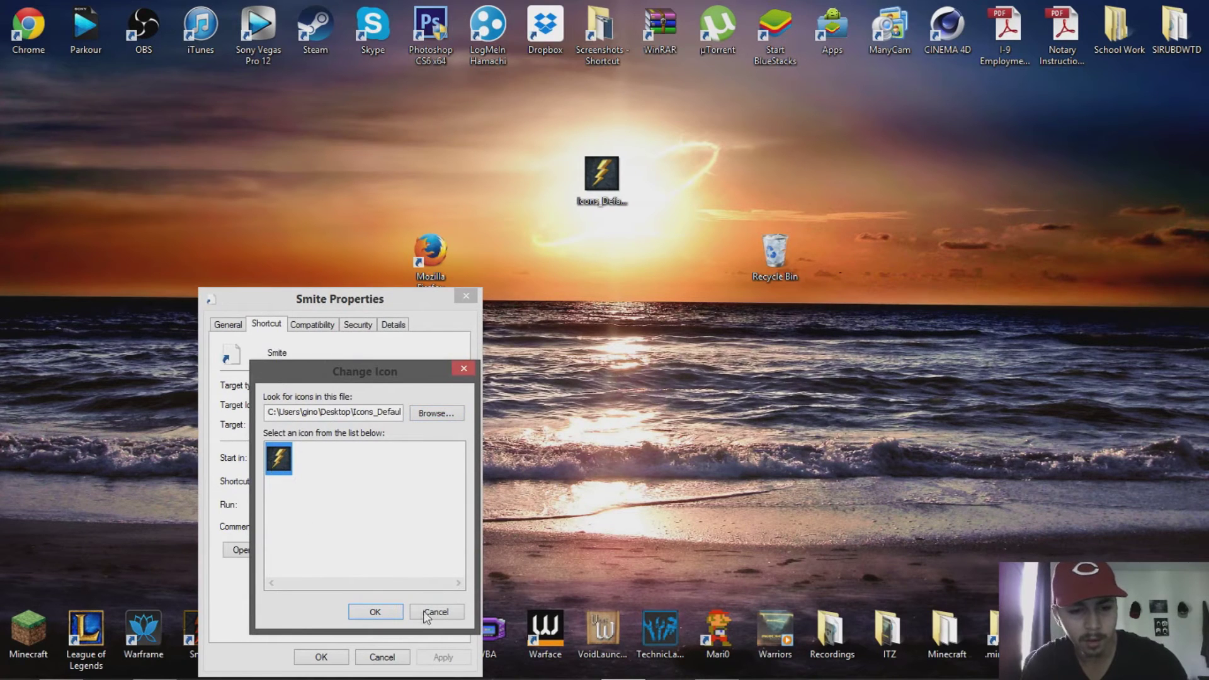
left_click(375, 612)
left_click(438, 658)
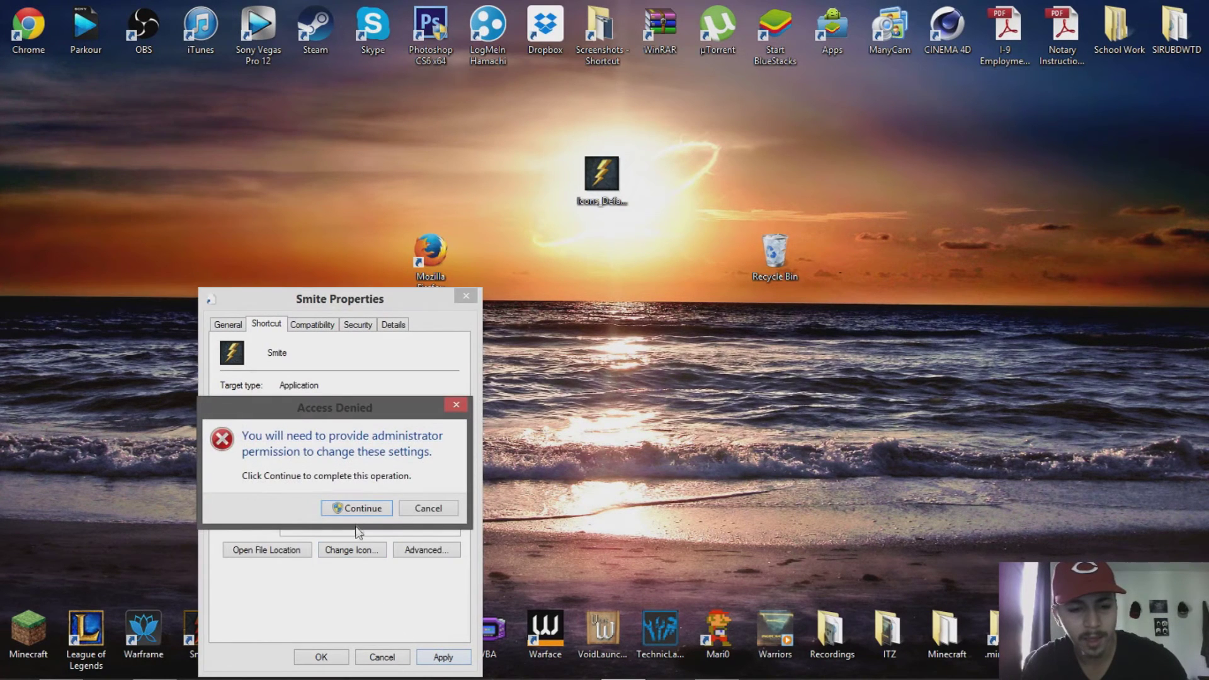
left_click(360, 509)
left_click(321, 657)
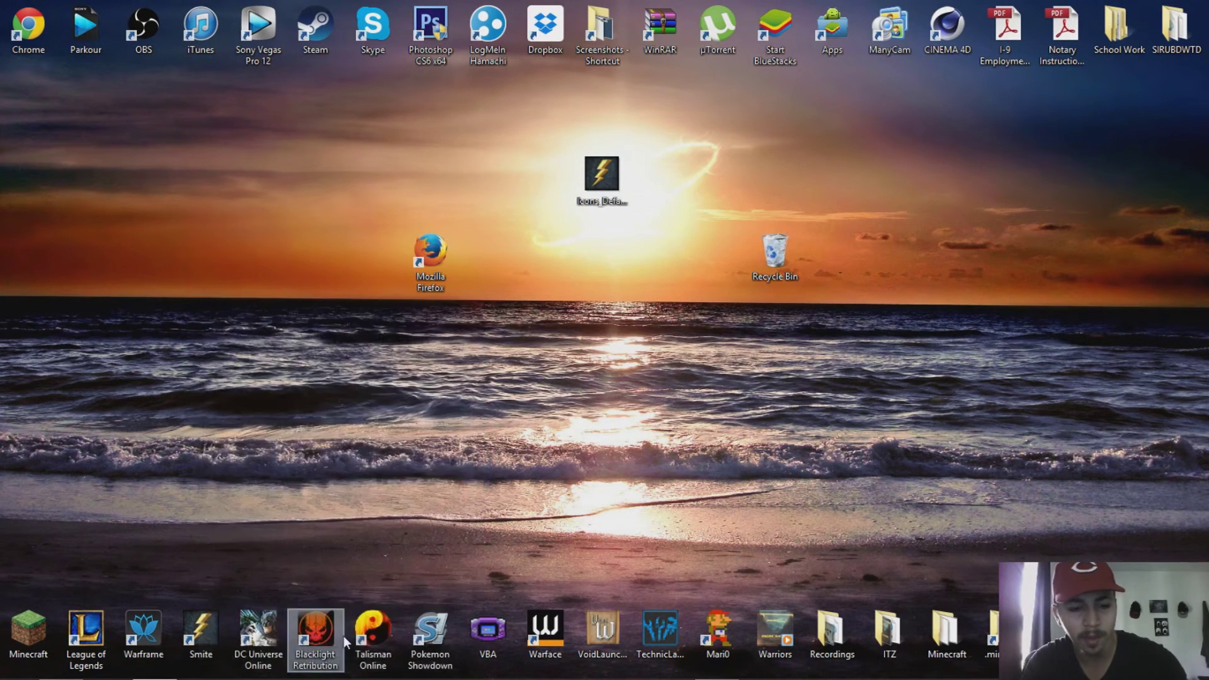
Step: Delete Icons_Default_Smite and return the Smite shortcut between Warframe and DC Universe Online
left_click_drag(200, 647, 718, 175)
left_click_drag(601, 177, 776, 253)
left_click_drag(718, 179, 620, 192)
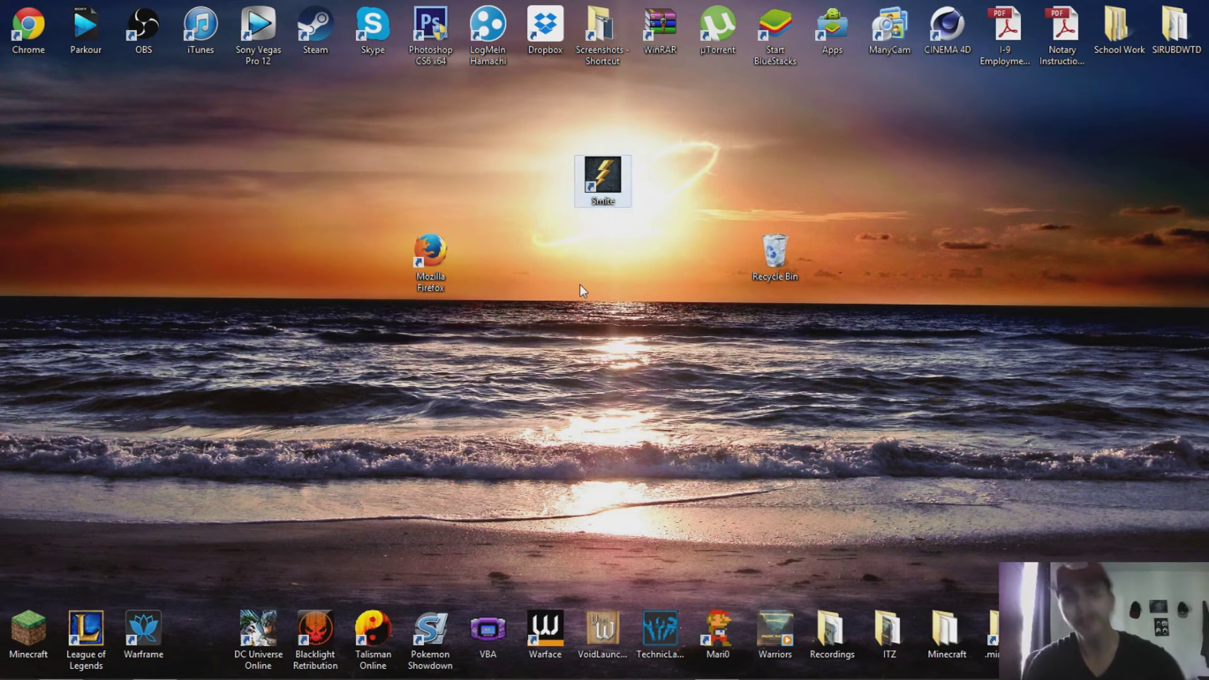
left_click_drag(616, 183, 217, 614)
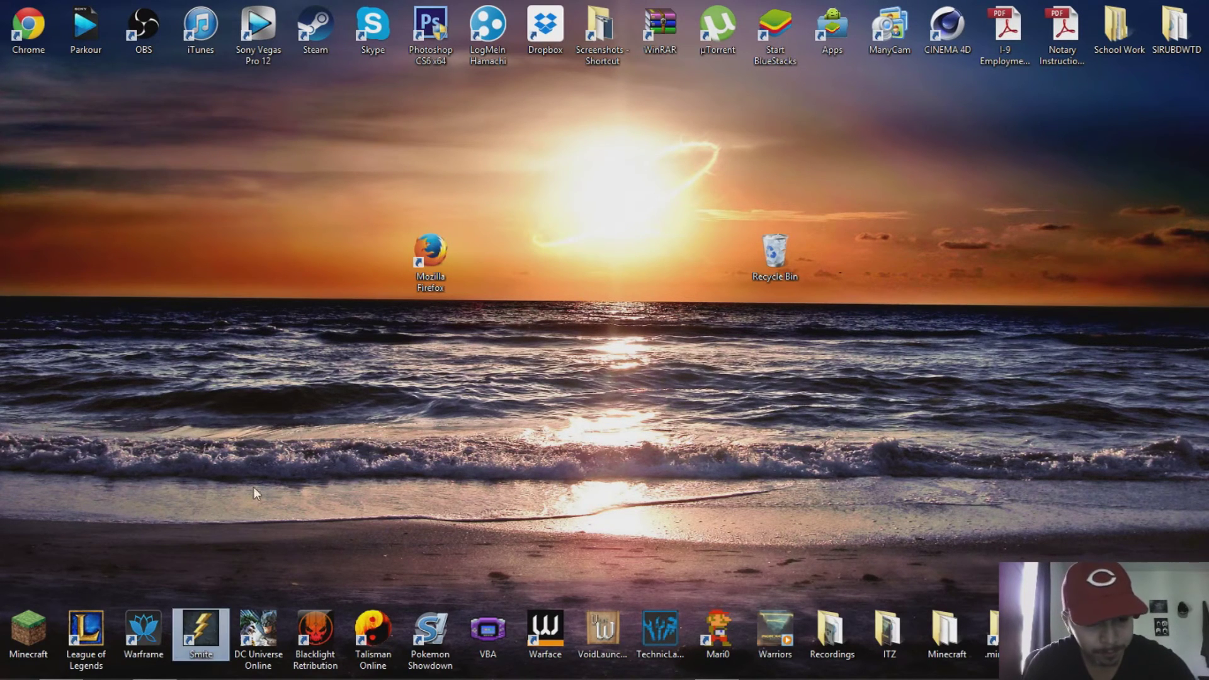
left_click(241, 496)
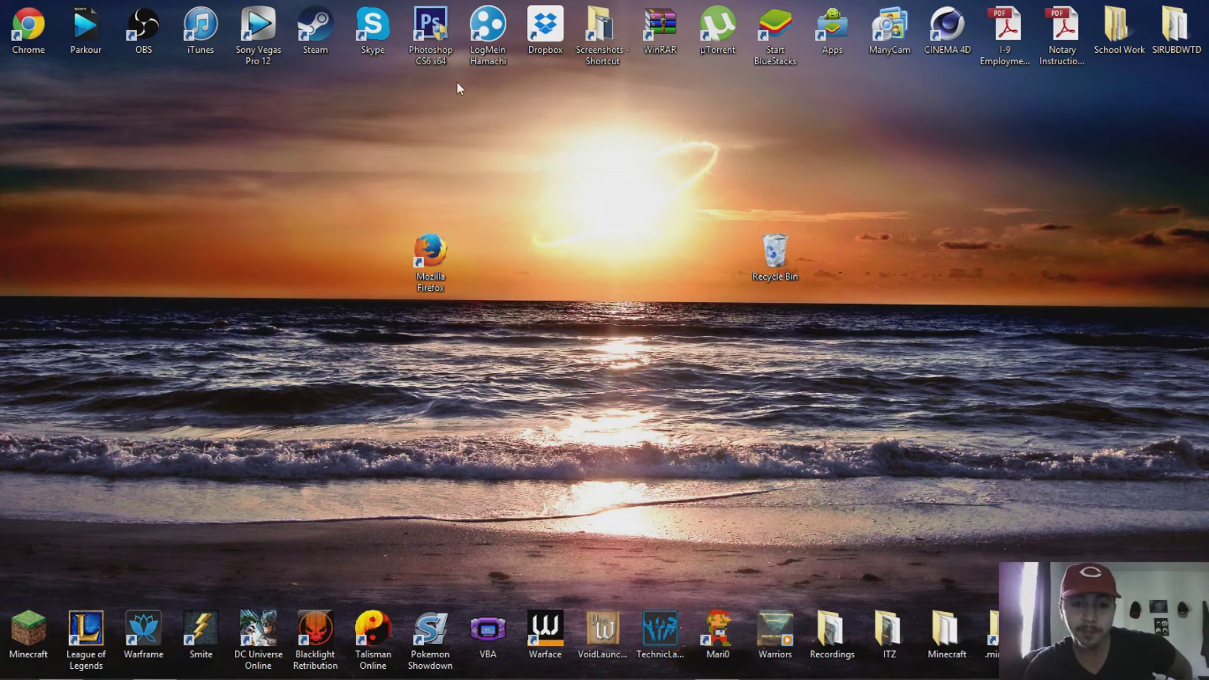
left_click_drag(456, 82, 737, 315)
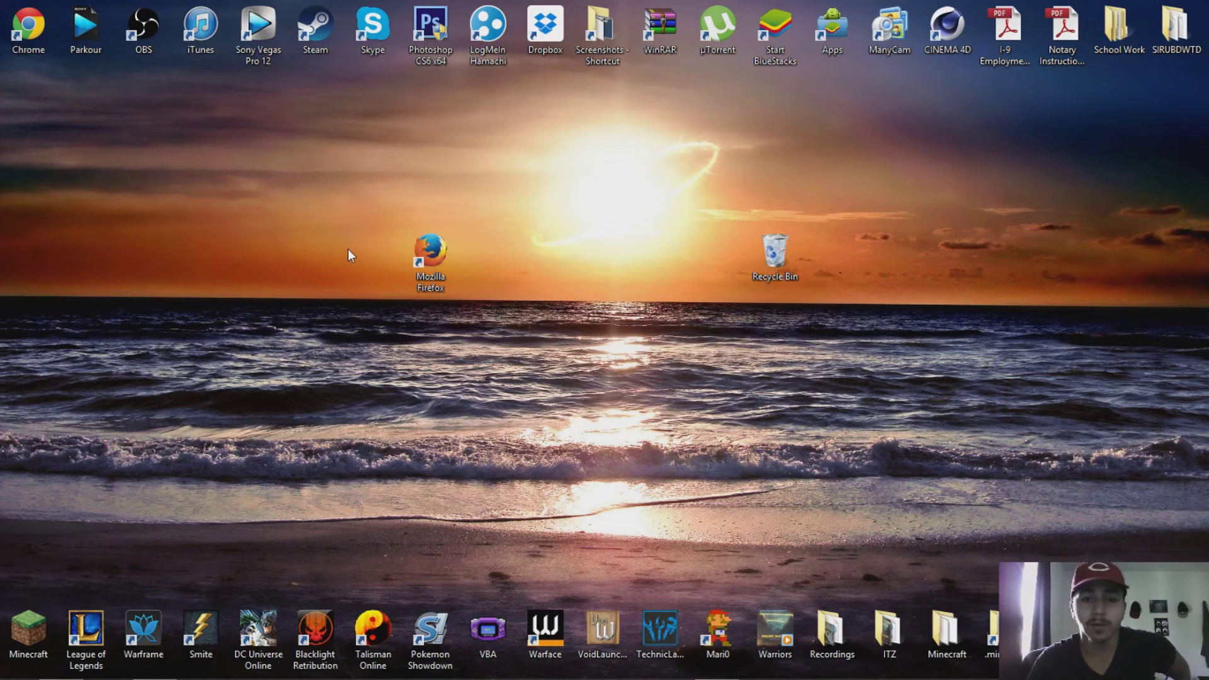
left_click_drag(378, 219, 338, 268)
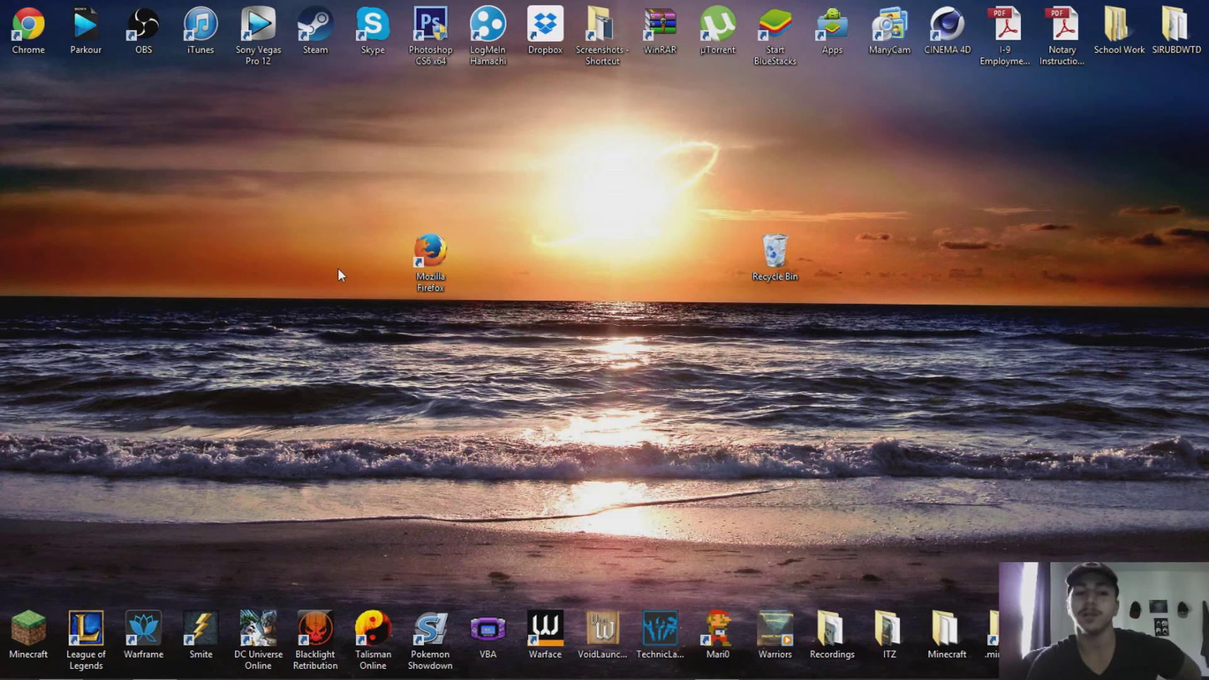